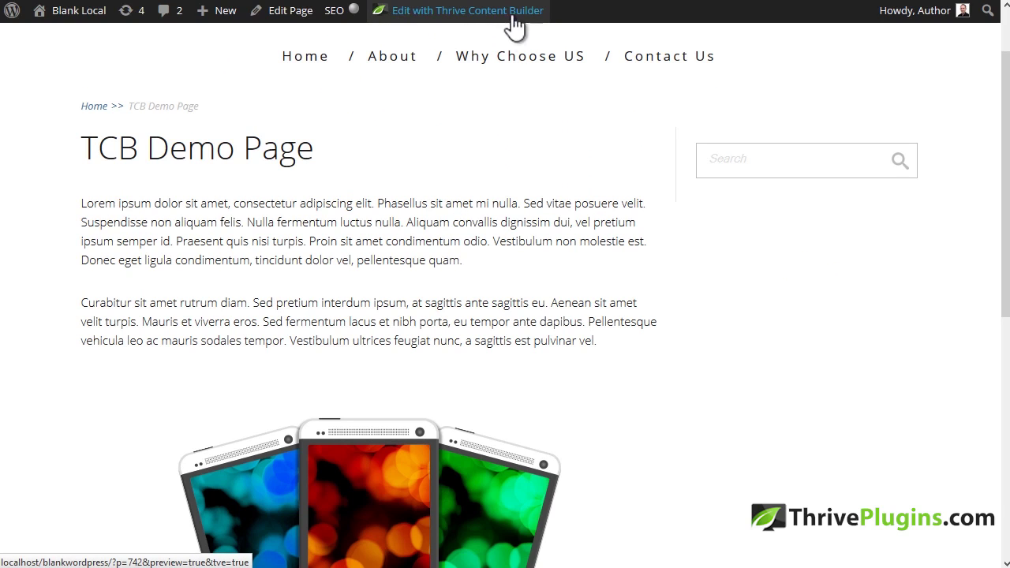
Update the TCB Demo Page from the WordPress page editor.
left_click(509, 17)
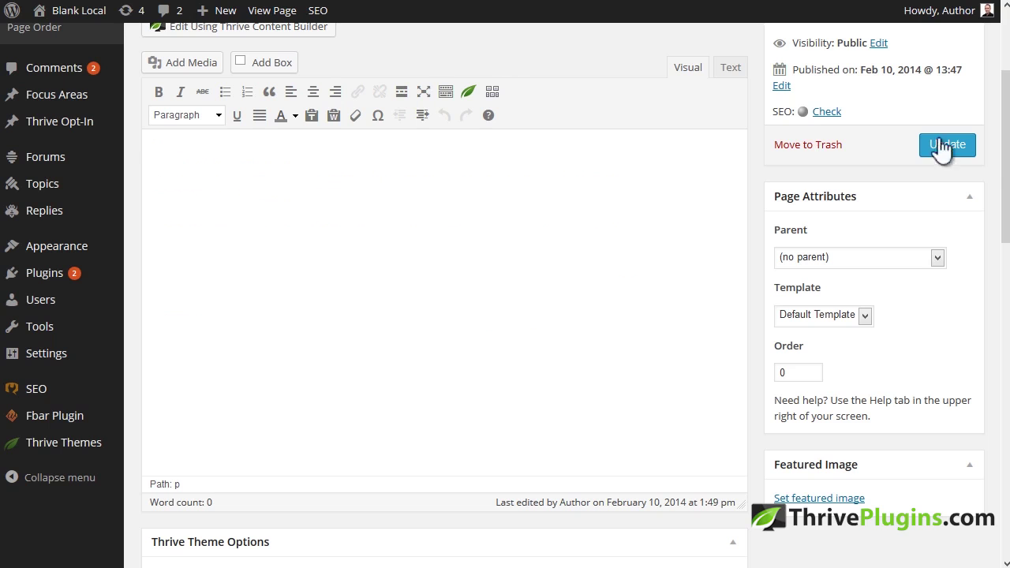
left_click(938, 149)
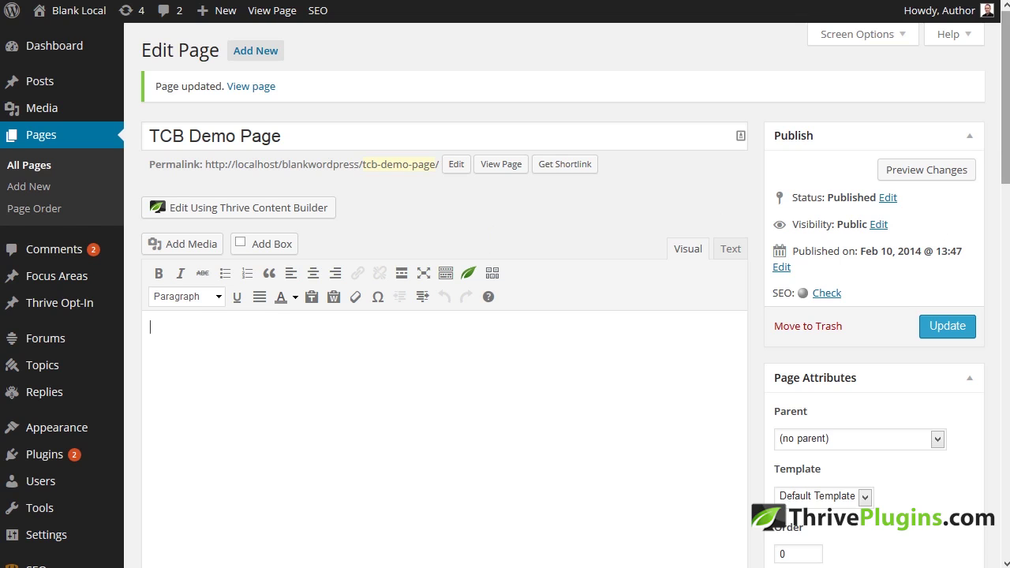
Compare the demo page's WordPress editor content with the text, image and content box on its front-end page.
scroll(1002, 158, "down", 3)
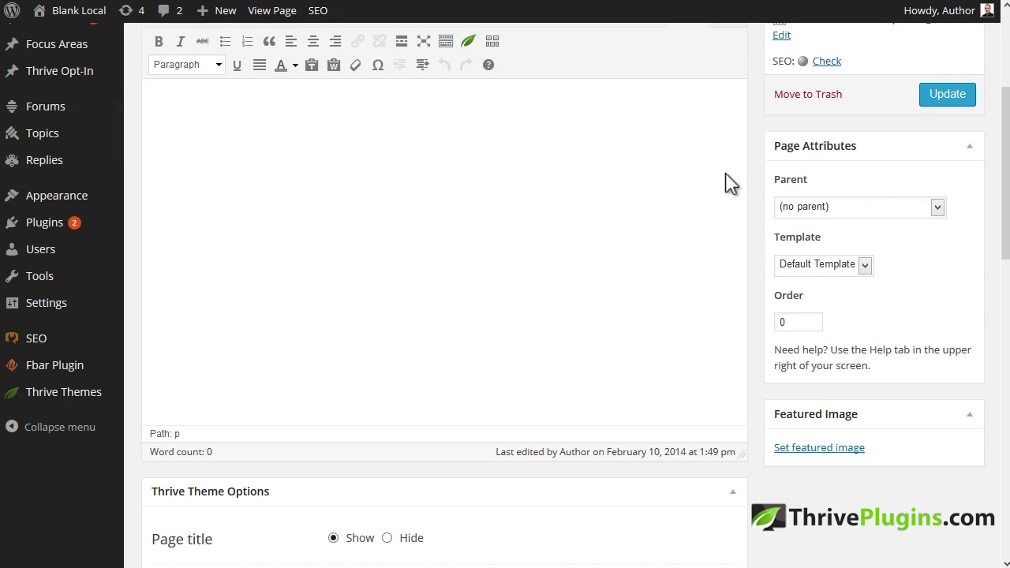
scroll(1005, 174, "up", 3)
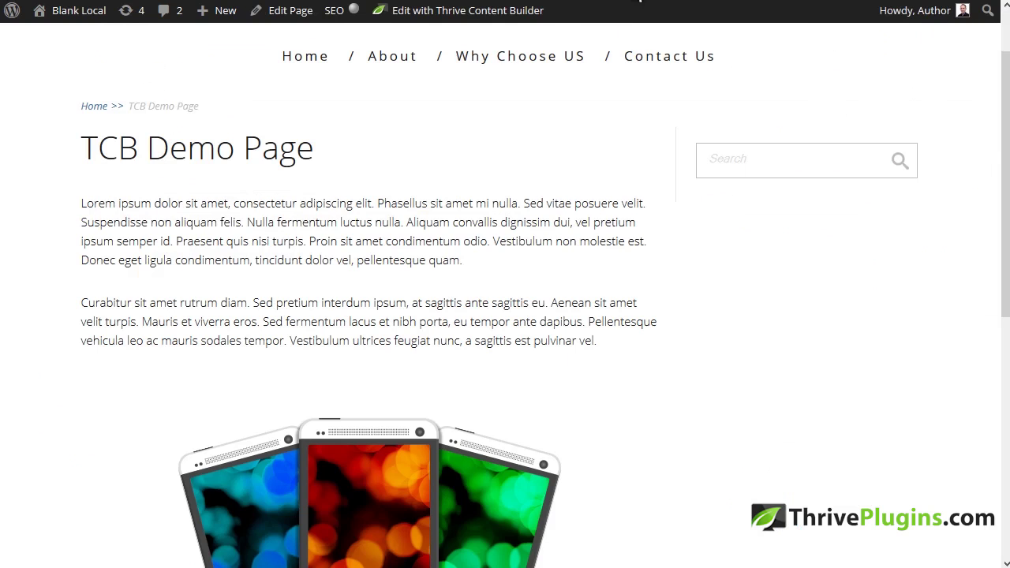
scroll(1001, 158, "down", 3)
mouse_move(1005, 306)
left_mouse_down()
mouse_move(1005, 261)
mouse_move(1005, 373)
mouse_move(1005, 299)
left_mouse_up()
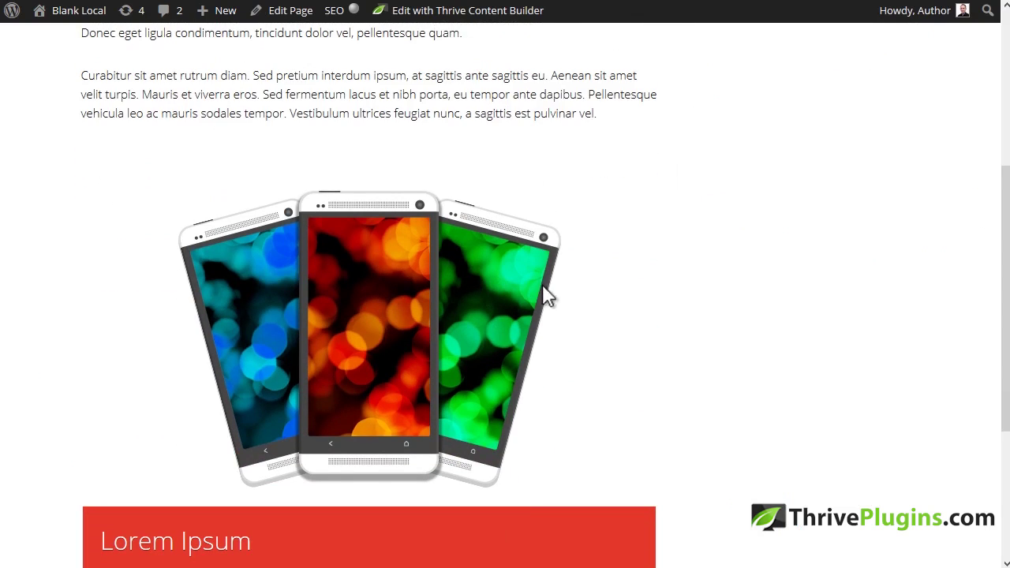
scroll(512, 266, "down", 2)
scroll(534, 365, "up", 3)
scroll(537, 375, "up", 4)
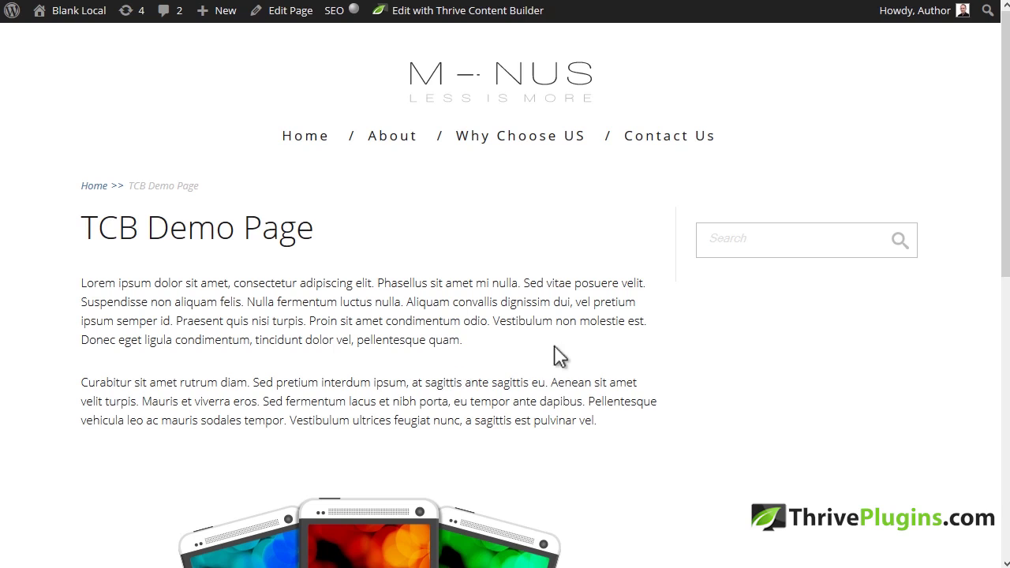
left_click_drag(1006, 217, 1007, 238)
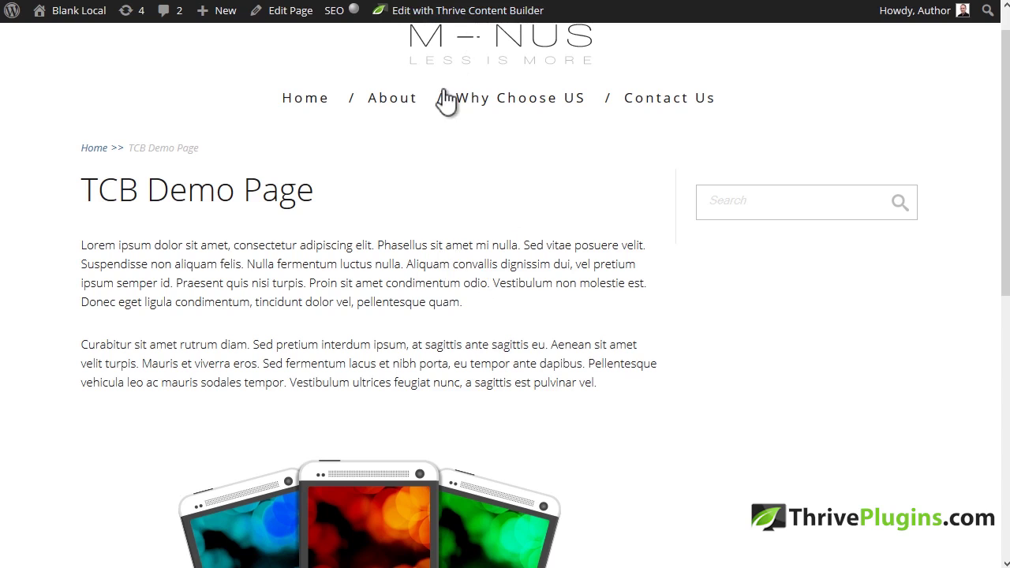
scroll(1003, 158, "up", 1)
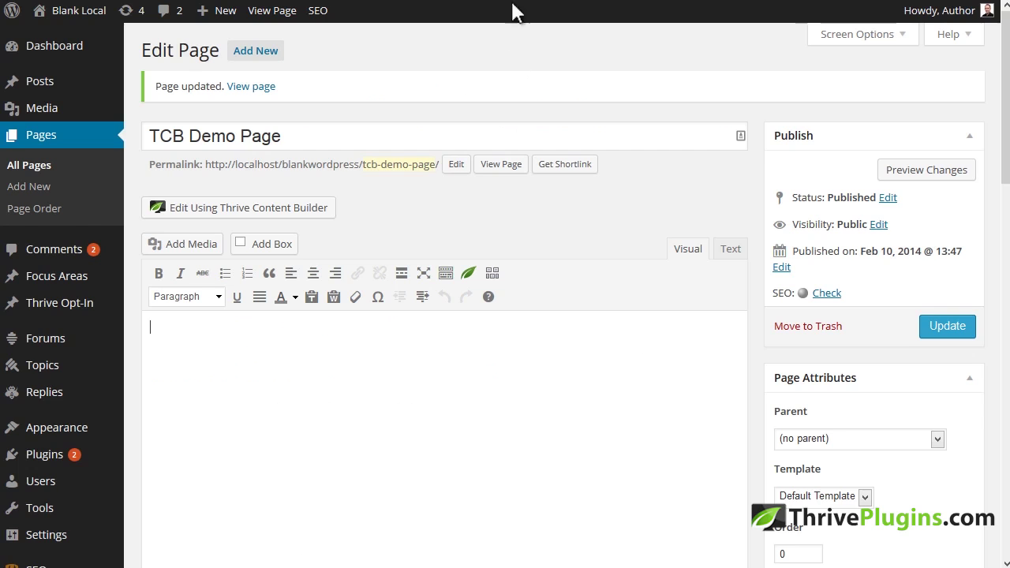
scroll(222, 167, "down", 2)
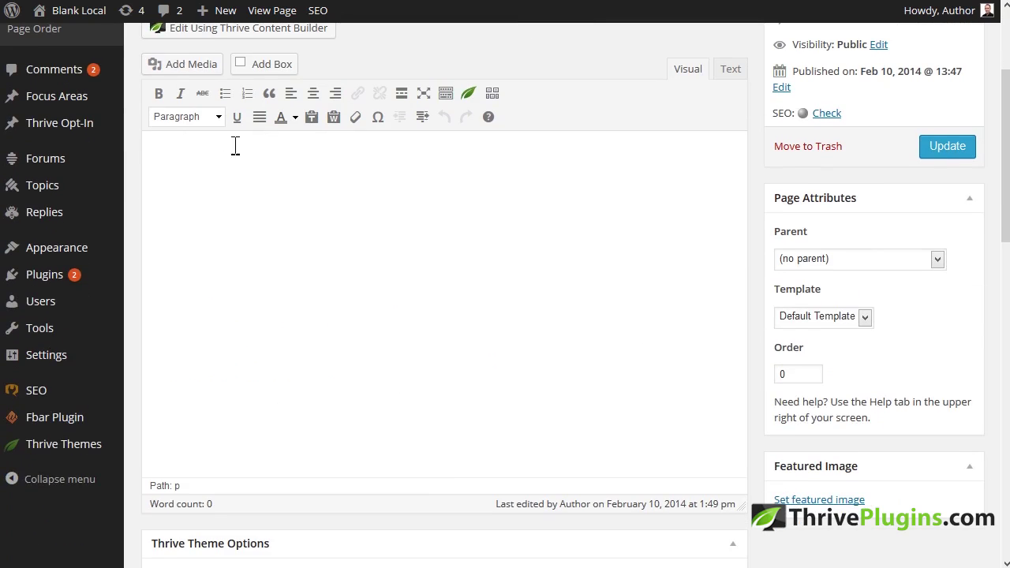
left_click_drag(999, 237, 1000, 192)
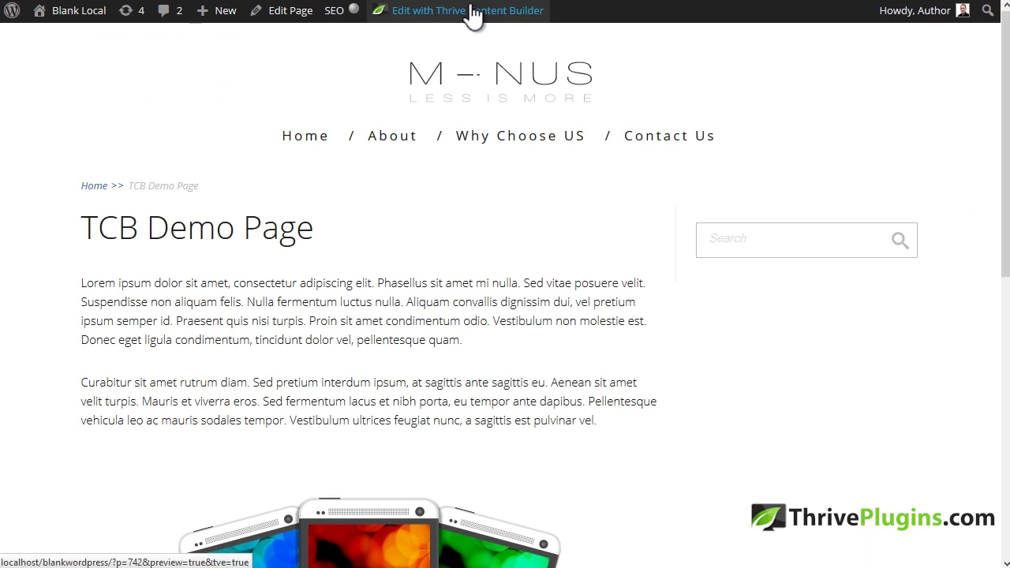
Open the TCB Demo Page for editing with Thrive Content Builder.
left_click(472, 12)
scroll(999, 147, "down", 1)
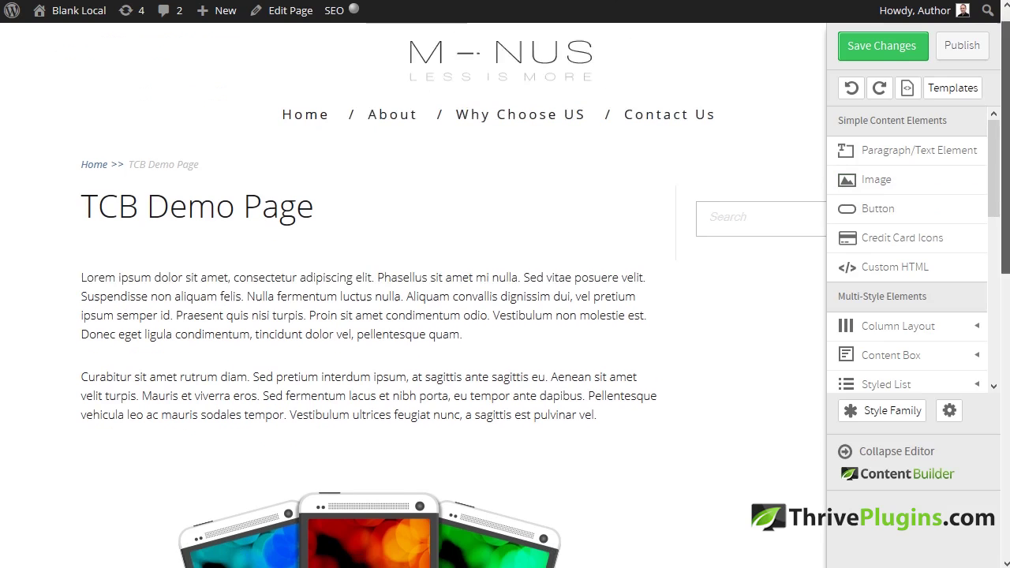
left_click_drag(997, 174, 983, 153)
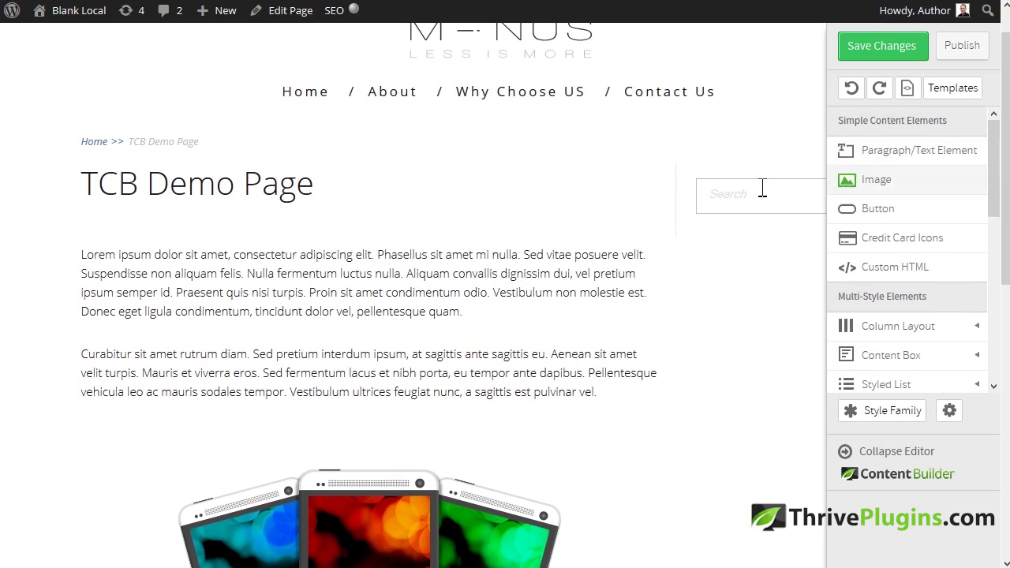
Add a Paragraph/Text element directly below the red Lorem Ipsum content box.
scroll(482, 193, "down", 2)
left_click_drag(999, 198, 996, 436)
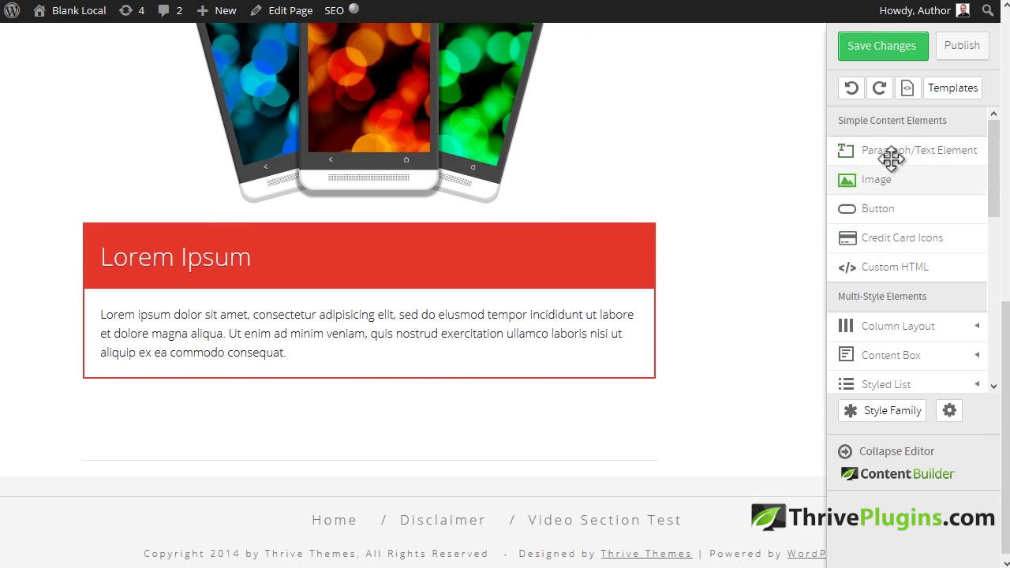
left_click_drag(894, 150, 404, 207)
left_click_drag(397, 245, 375, 452)
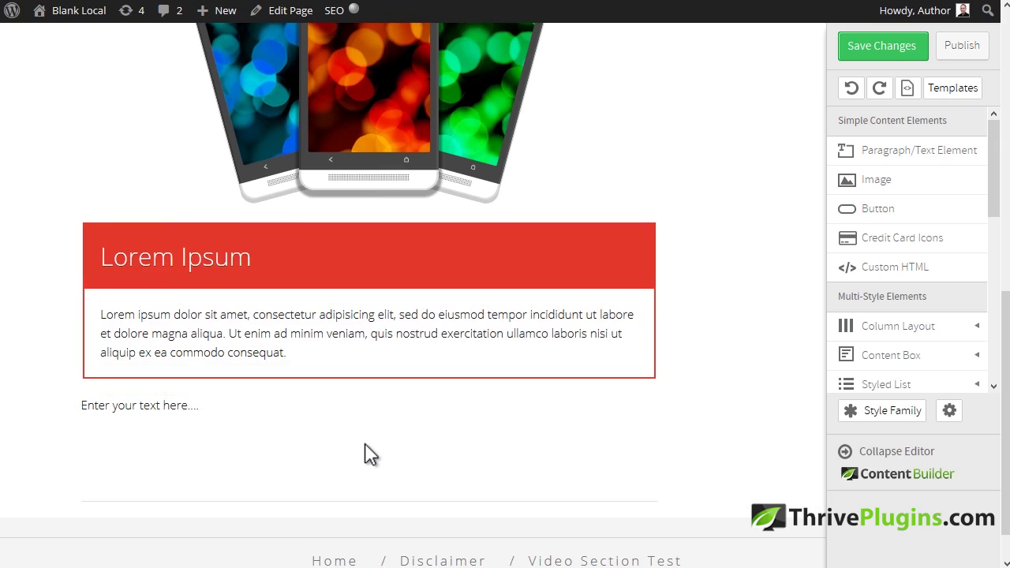
Replace the new text element's placeholder with "asdfasfdsa" and leave the element.
left_click(171, 408)
key("ctrl+a")
type("asd")
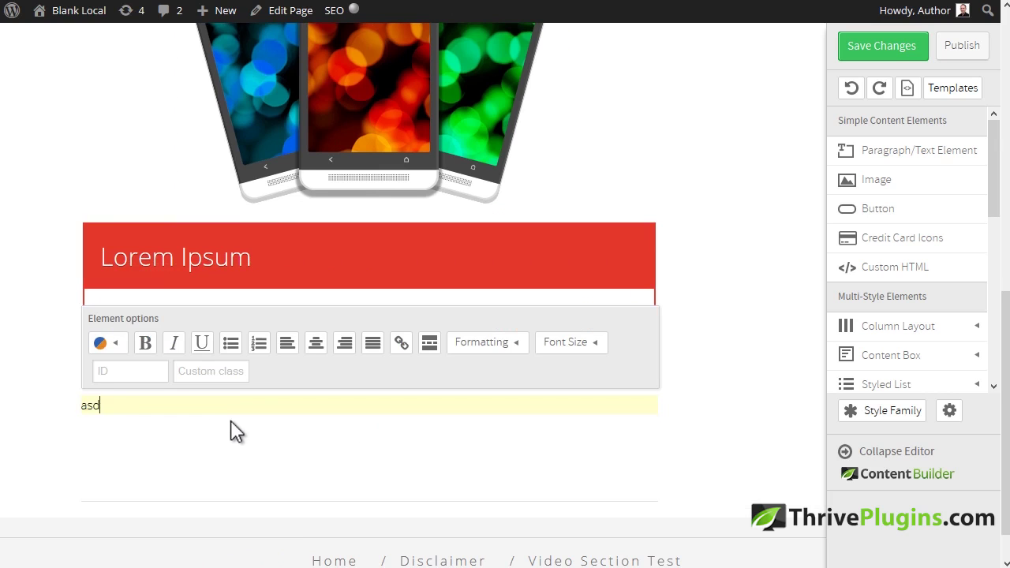
left_click(268, 435)
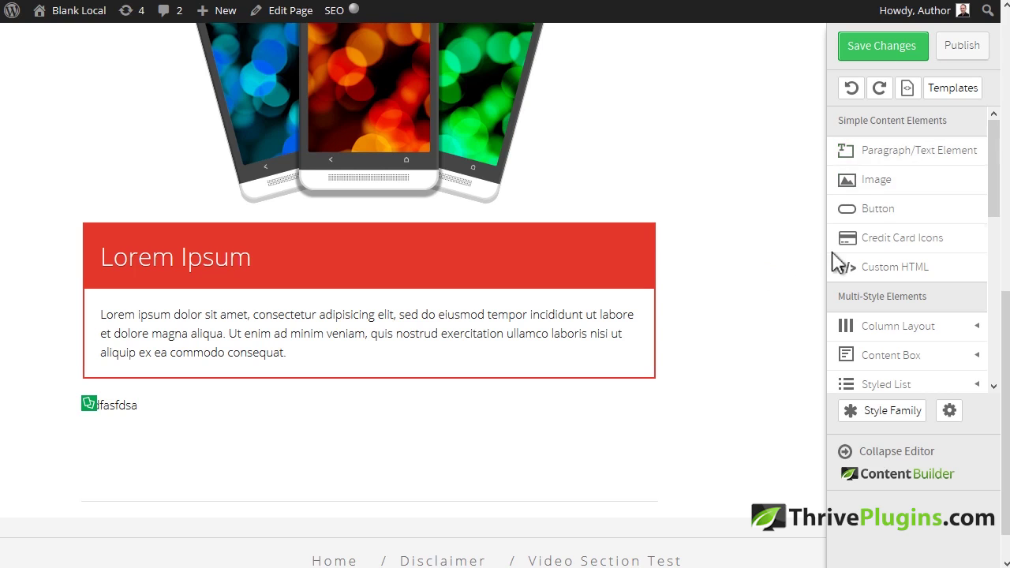
Add a text element, an Add to Cart button, an image element, another text element and credit card icons below the existing text.
left_click(879, 154)
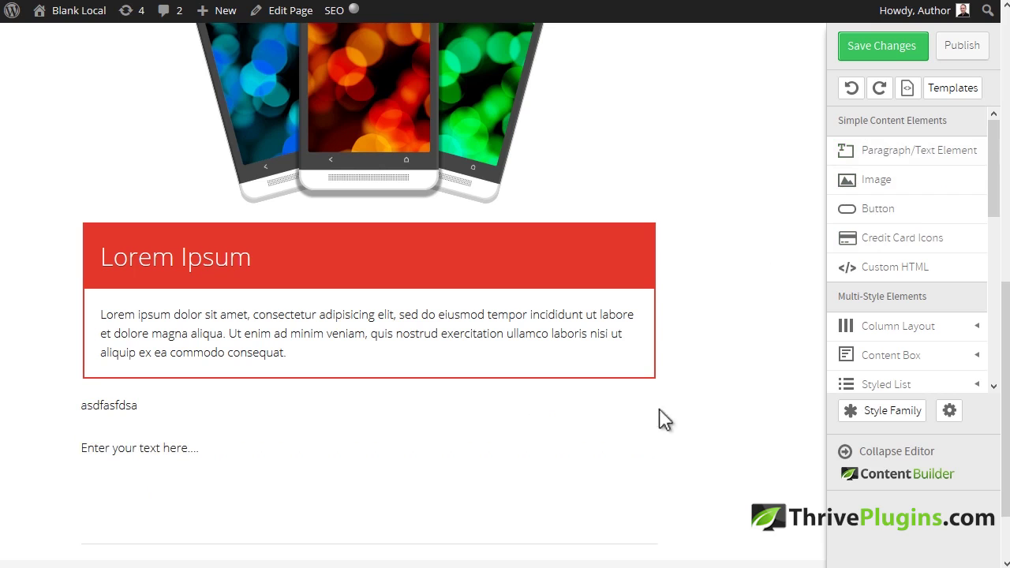
left_click(867, 237)
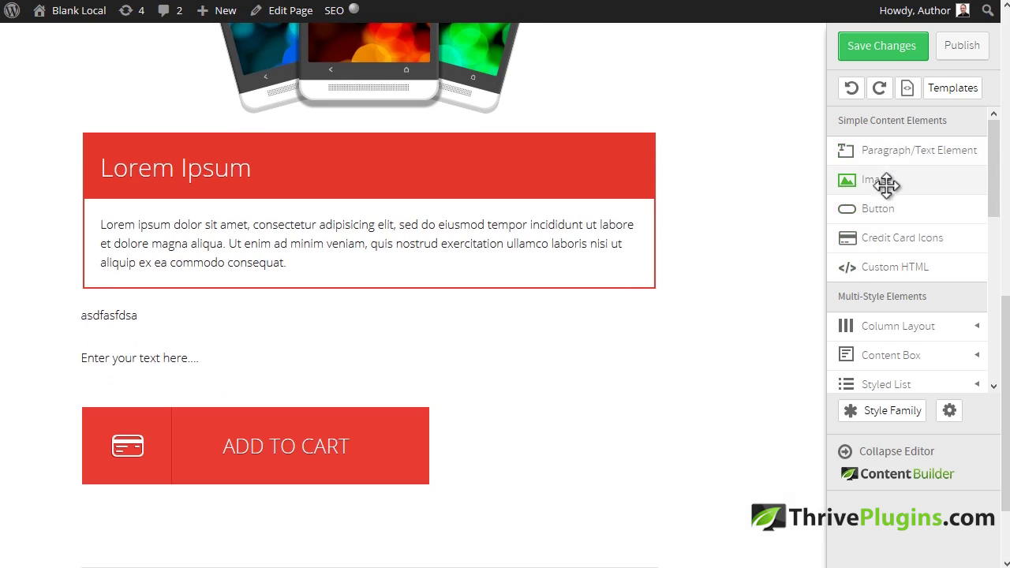
left_click(880, 180)
left_click(886, 157)
left_click(879, 242)
scroll(474, 253, "down", 2)
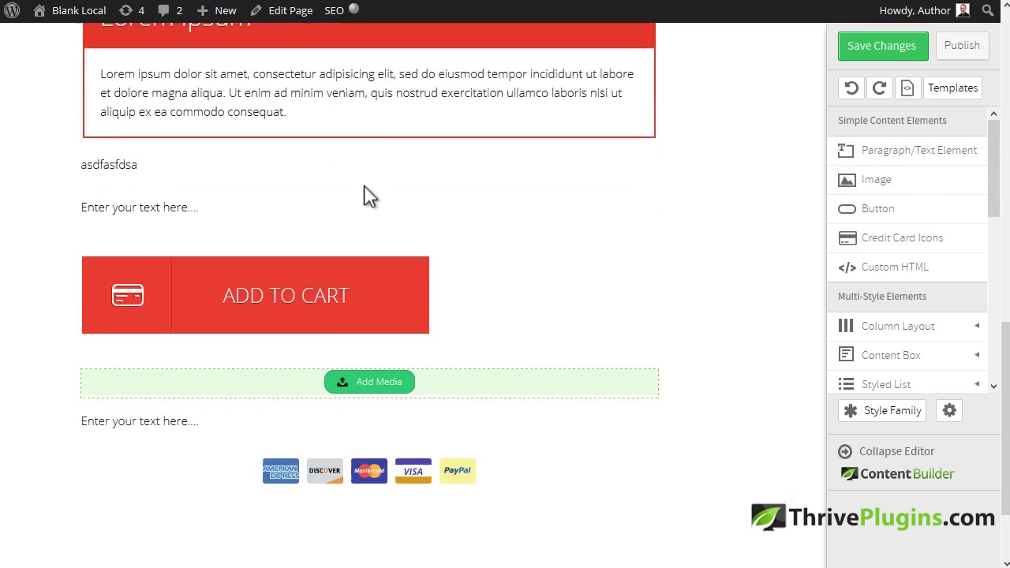
scroll(331, 410, "down", 2)
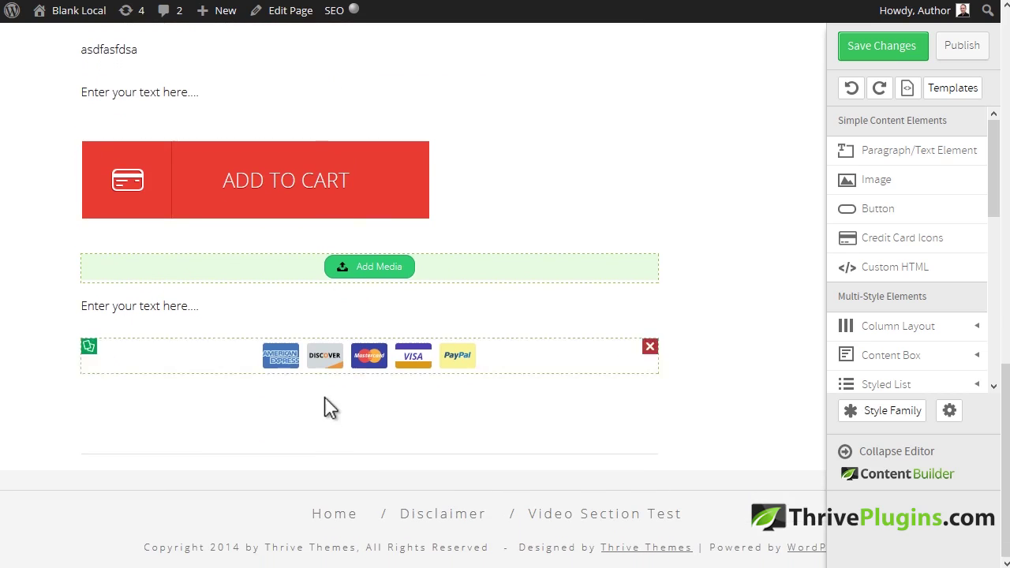
scroll(324, 421, "up", 3)
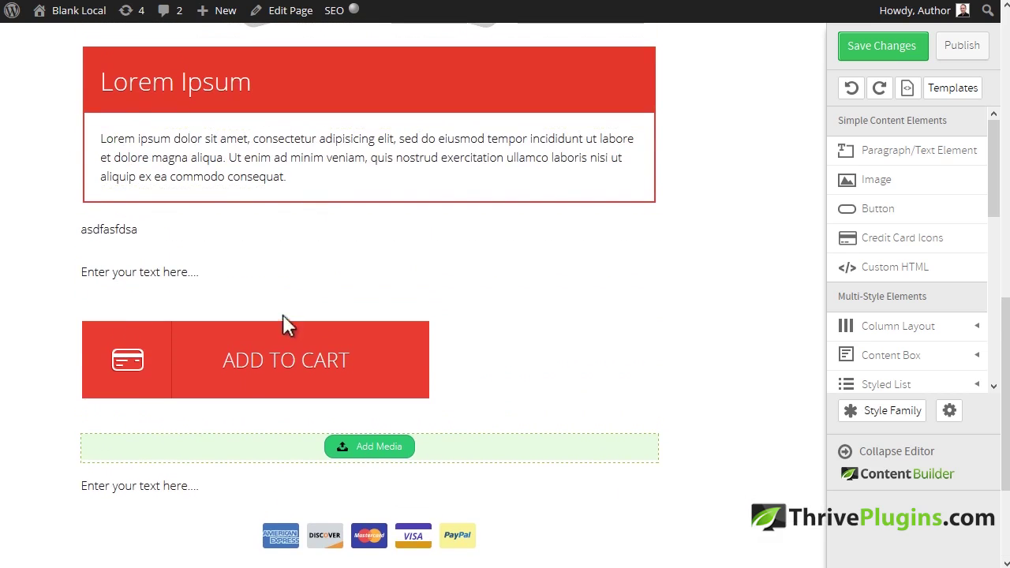
Examine the multi-style elements and the available column layouts, and look through the page content.
left_click_drag(998, 169, 998, 221)
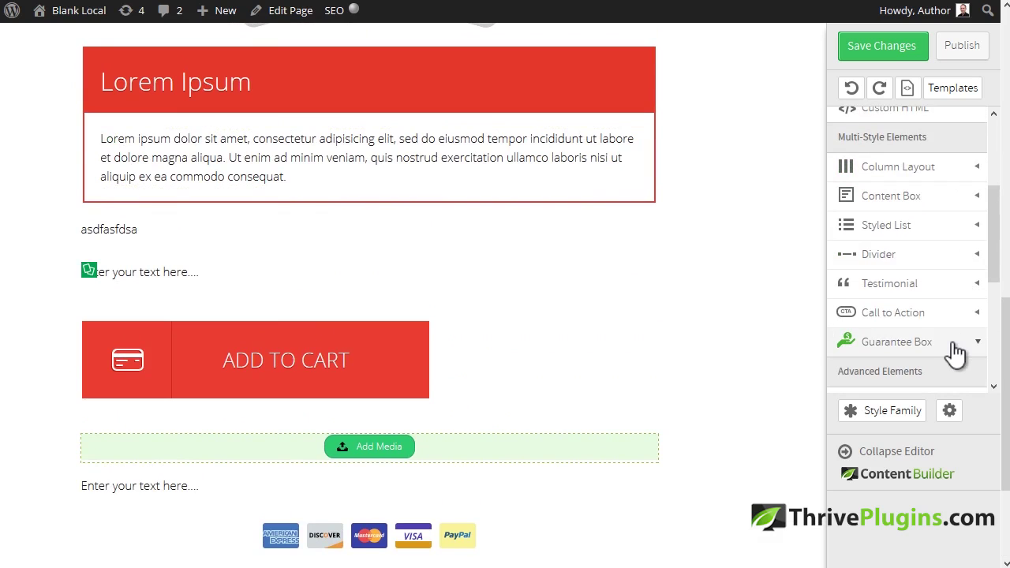
left_click(933, 180)
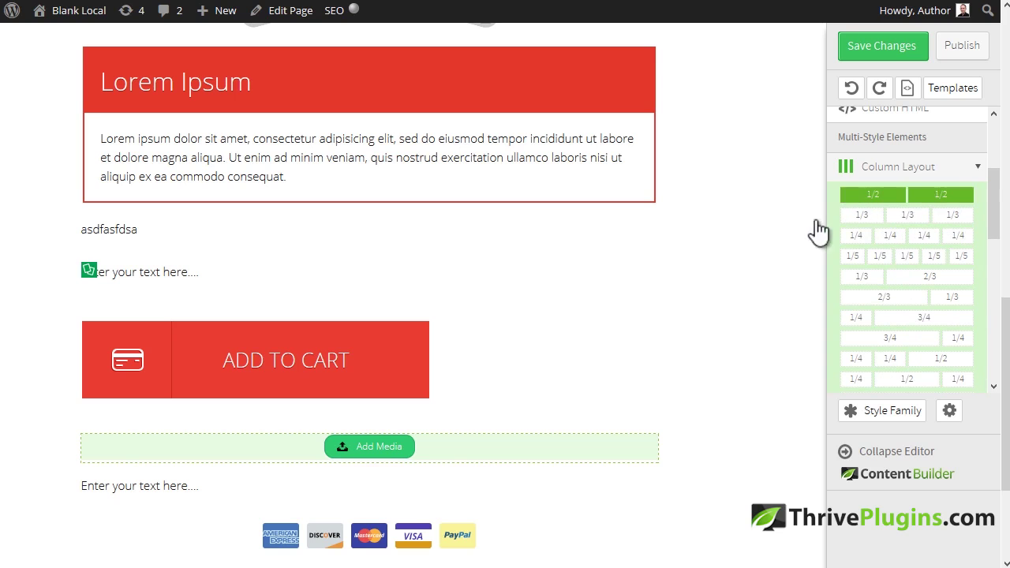
scroll(433, 309, "down", 1)
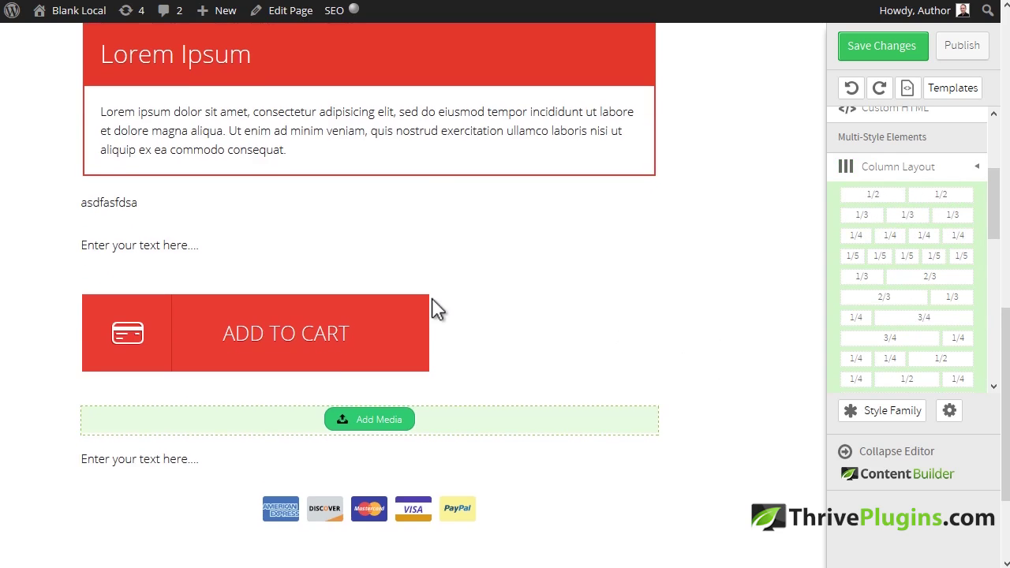
scroll(433, 197, "up", 5)
scroll(423, 309, "up", 4)
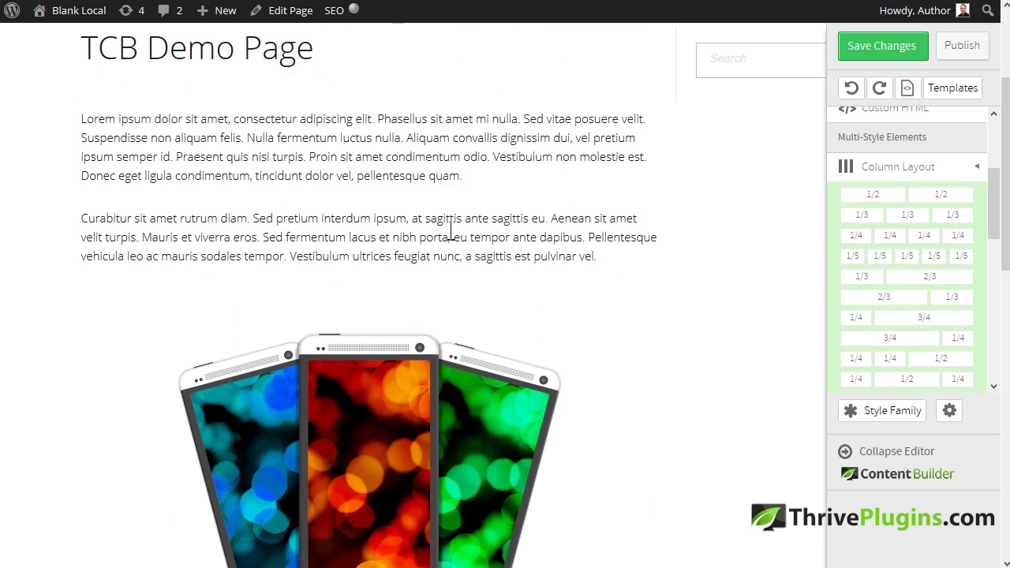
scroll(680, 151, "down", 8)
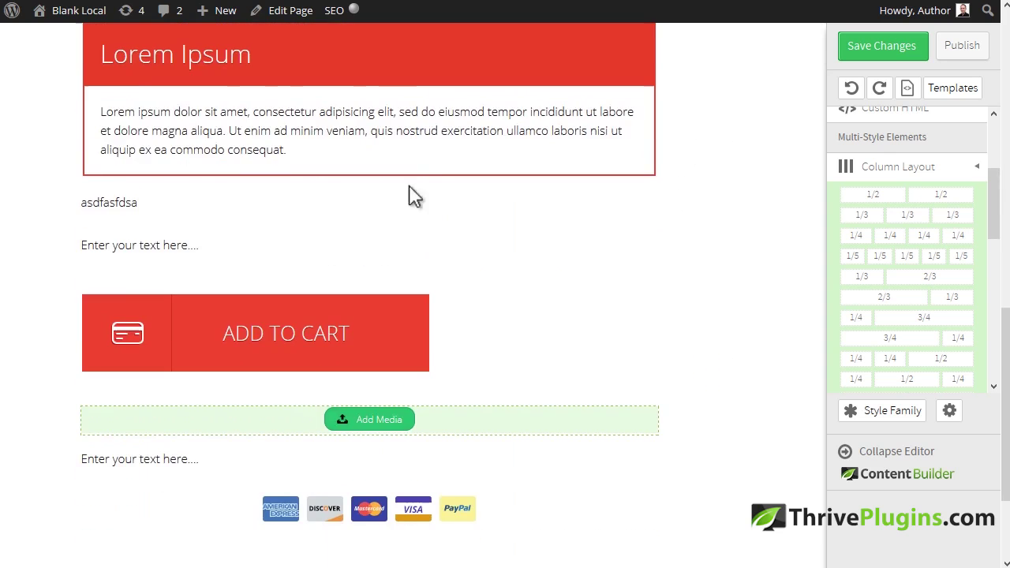
scroll(437, 186, "up", 8)
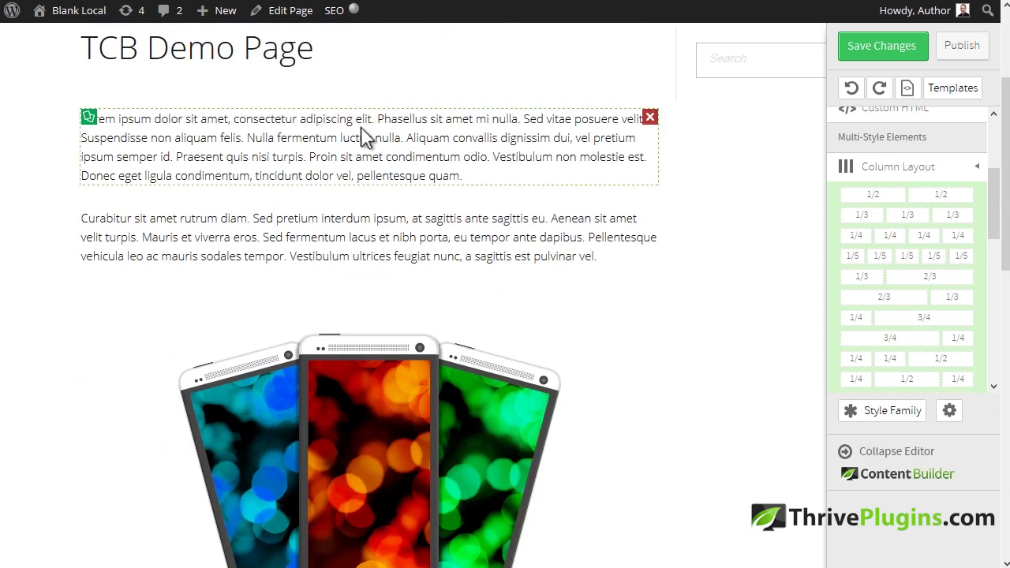
Make the words "Aliquam convallis dignissim dui" bold in the page's first paragraph.
left_click(480, 174)
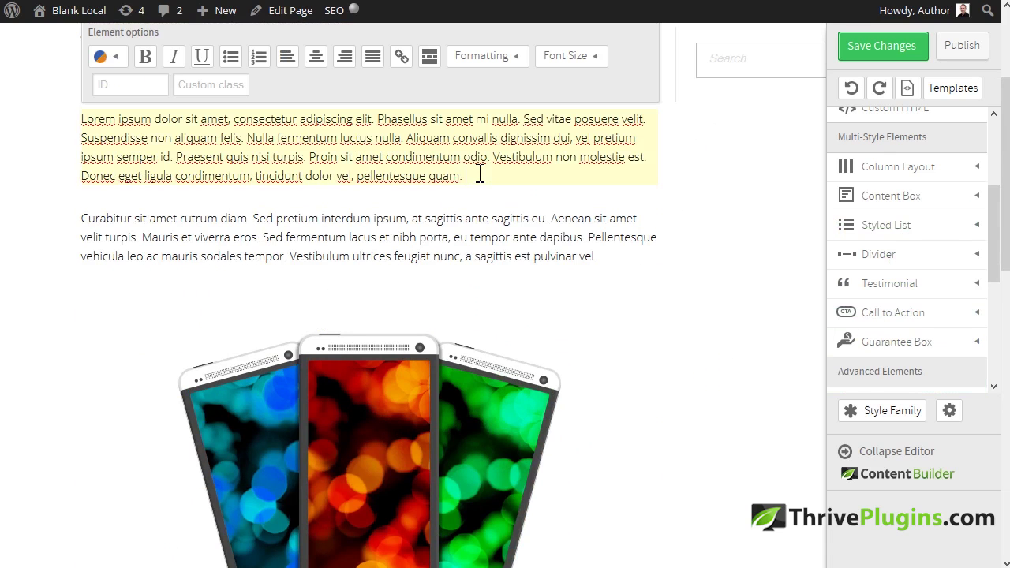
scroll(489, 199, "up", 3)
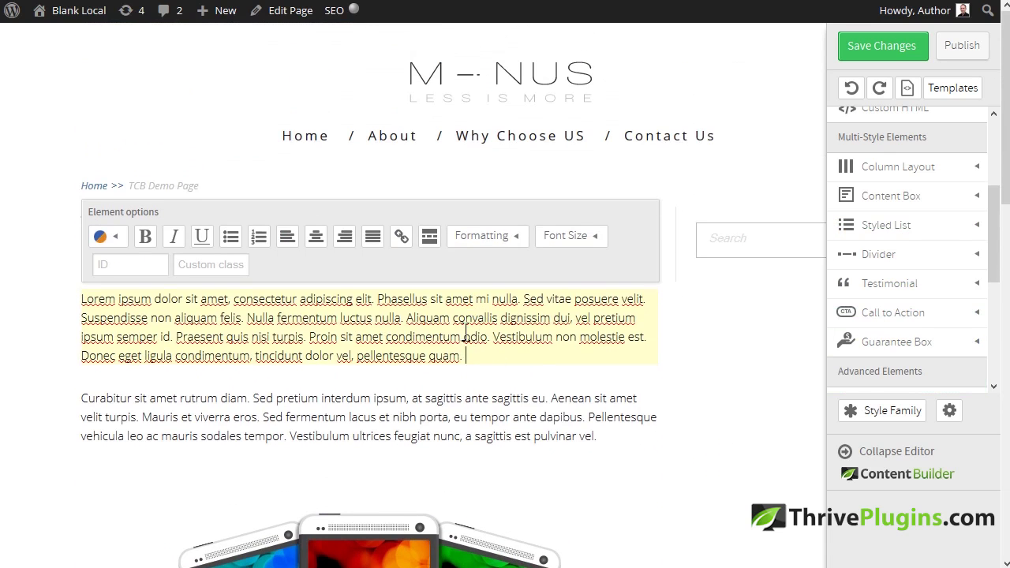
scroll(466, 341, "down", 2)
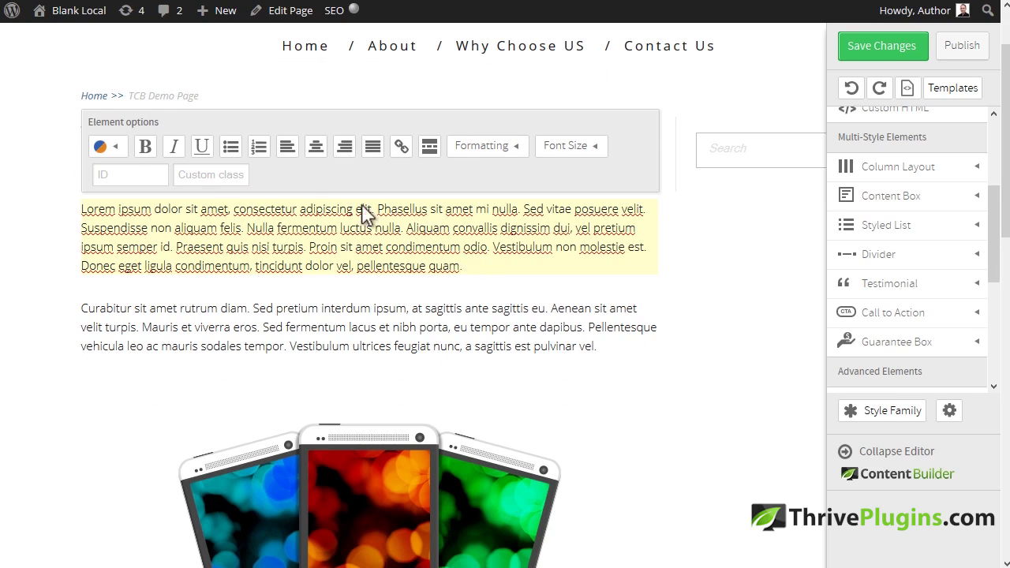
left_click_drag(450, 228, 568, 227)
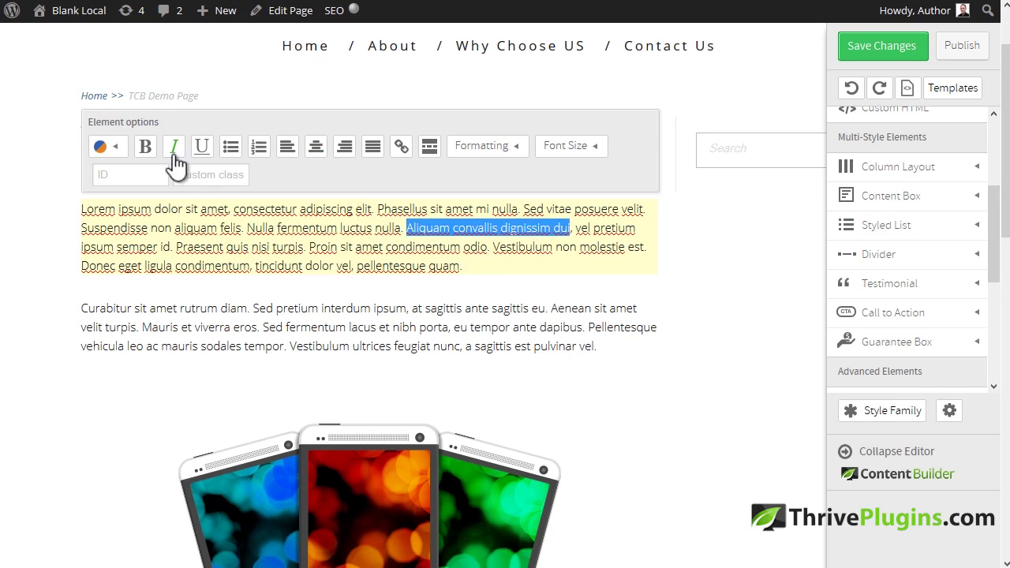
left_click(145, 146)
left_click(287, 228)
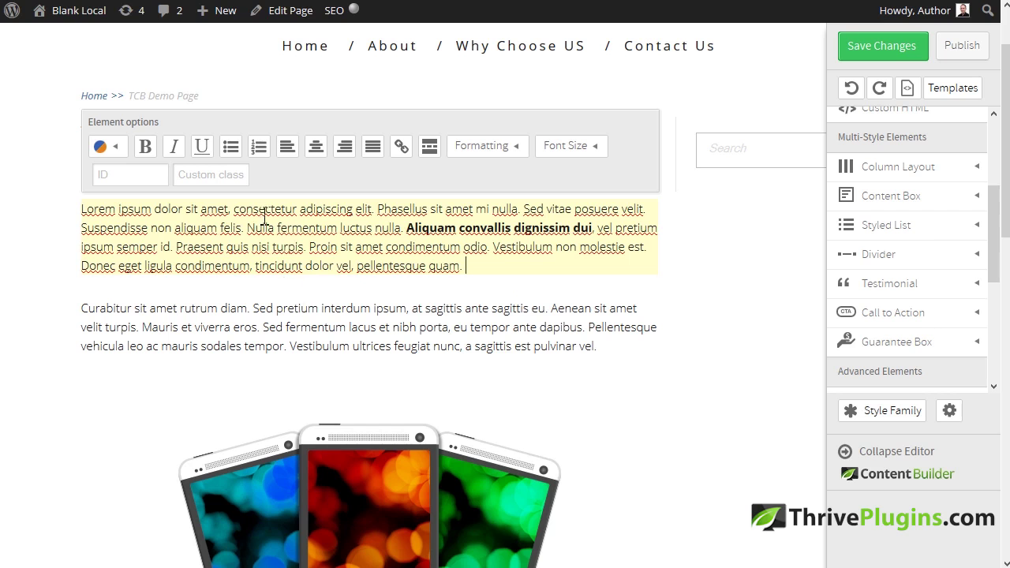
left_click_drag(260, 234, 473, 289)
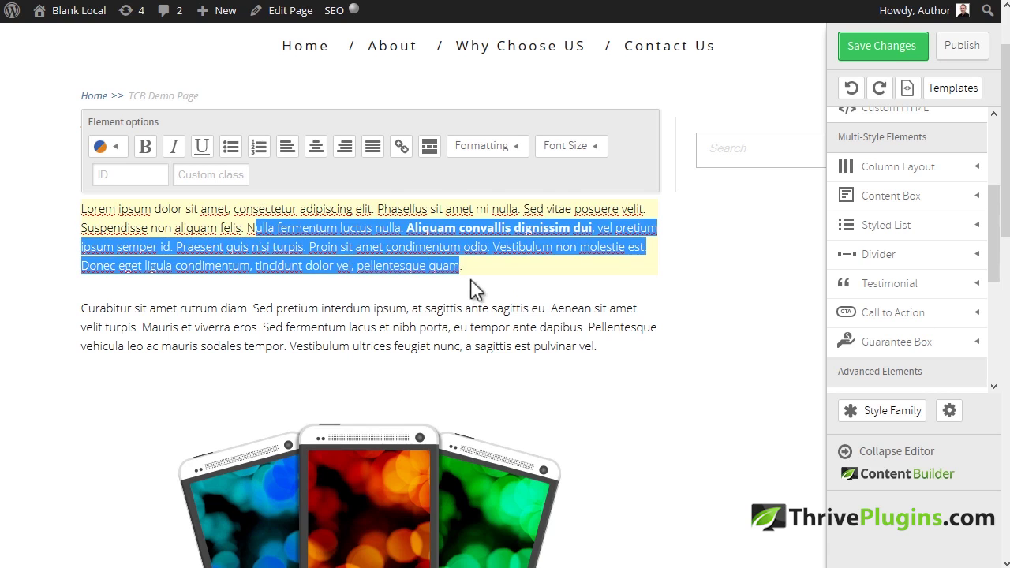
left_click(483, 271)
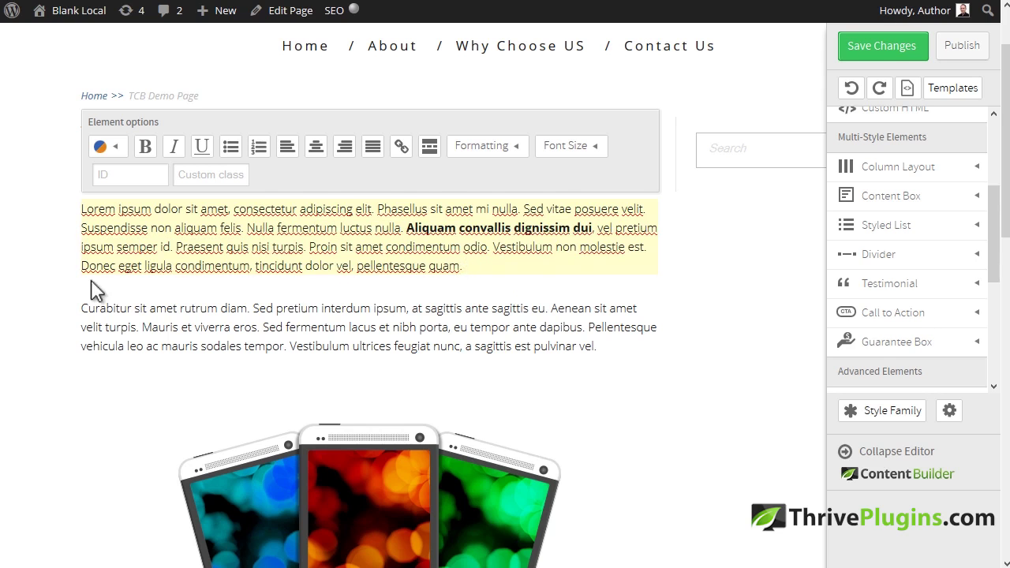
left_click(740, 259)
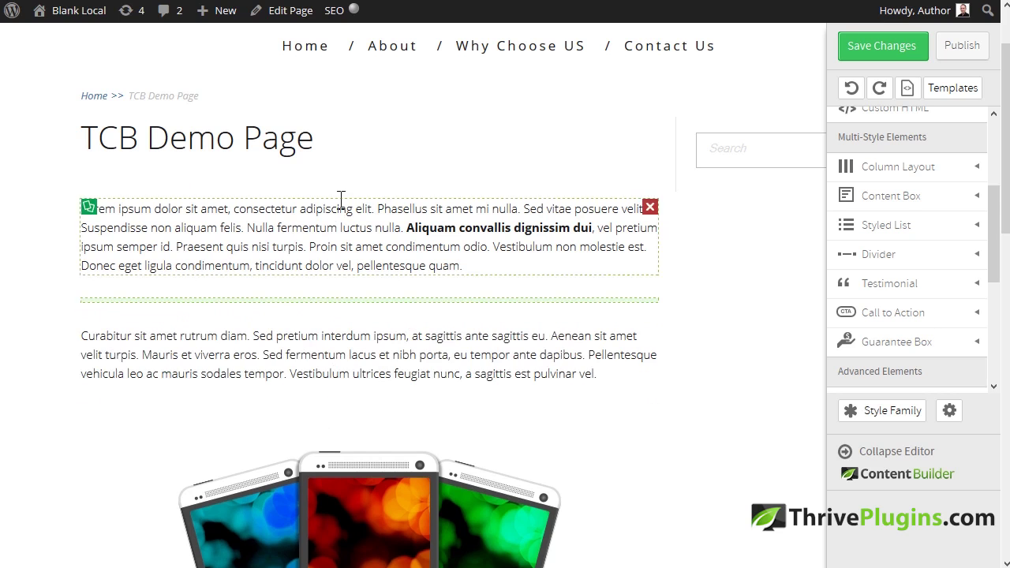
Move the "Lorem ipsum" paragraph below the "Curabitur sit amet" paragraph.
left_click_drag(340, 367, 338, 394)
scroll(766, 292, "down", 4)
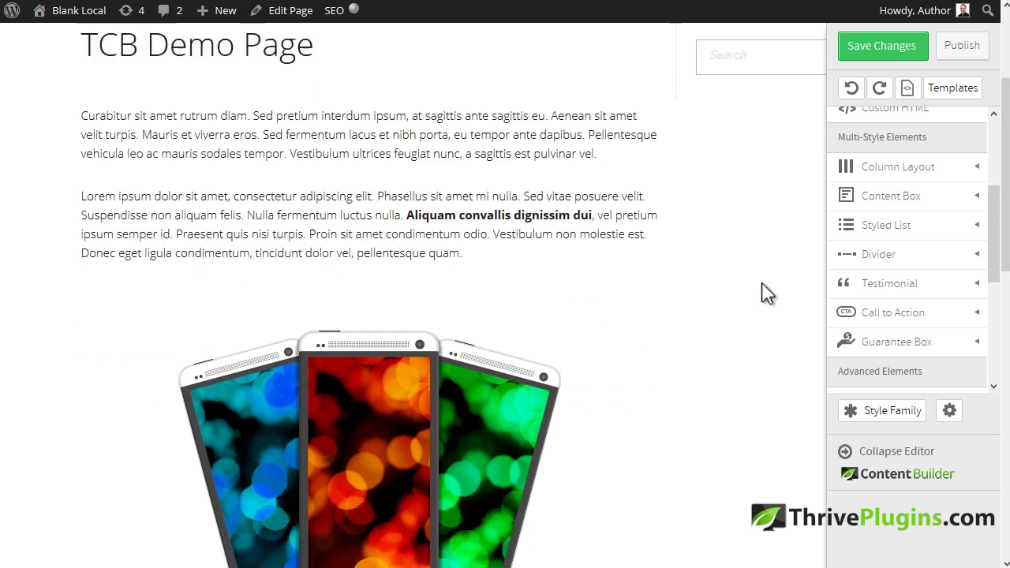
Set the phones image's size to 340px.
left_click(385, 300)
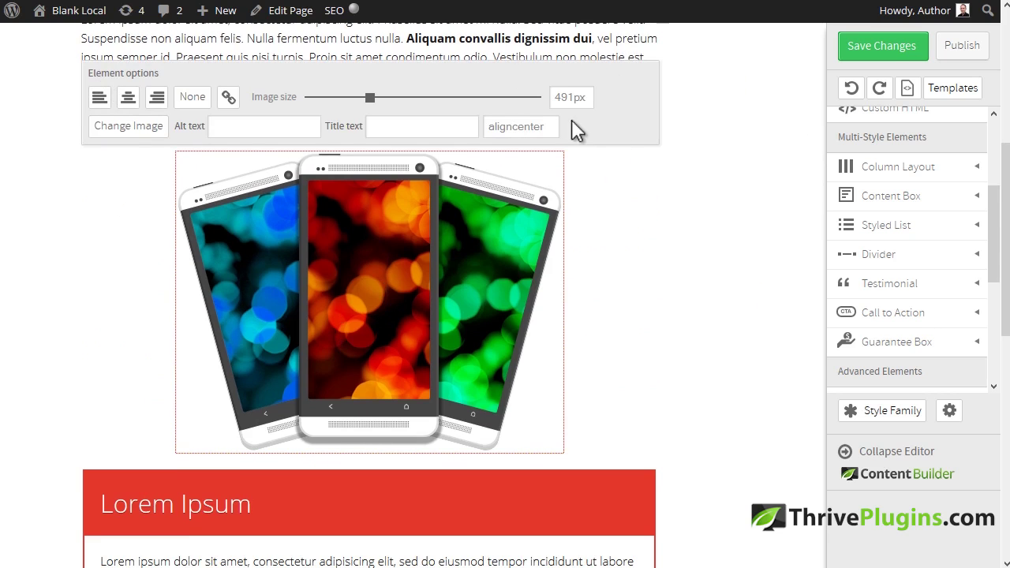
left_click_drag(371, 100, 350, 100)
left_click(281, 125)
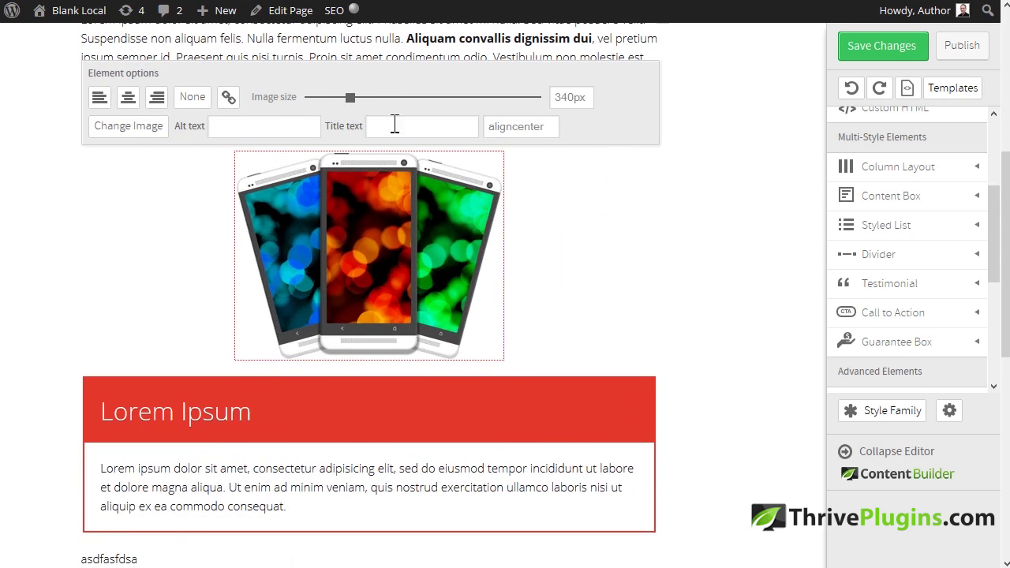
Try right alignment on the phones image, return it to centre alignment, and deselect it.
left_click(157, 98)
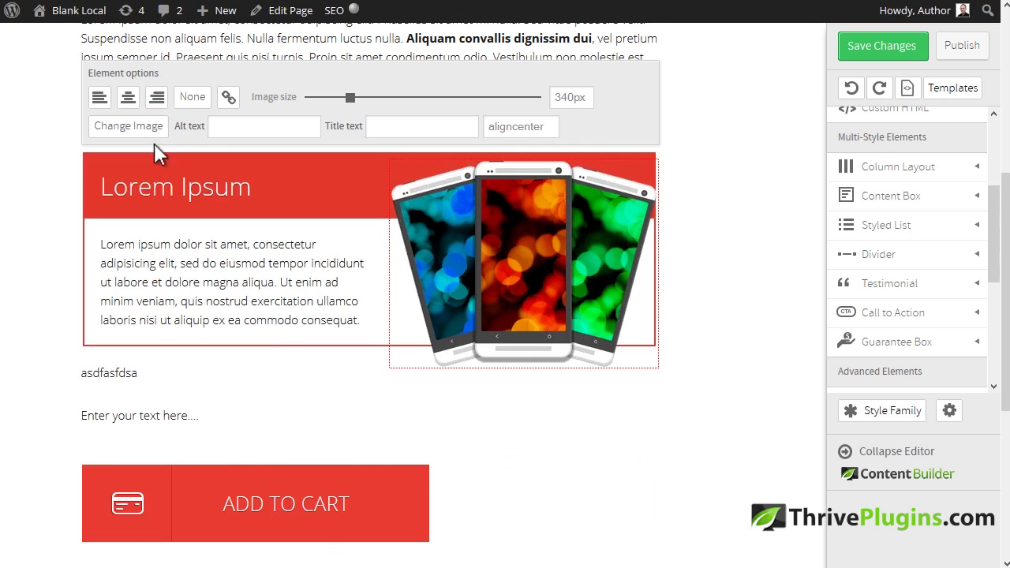
left_click(127, 98)
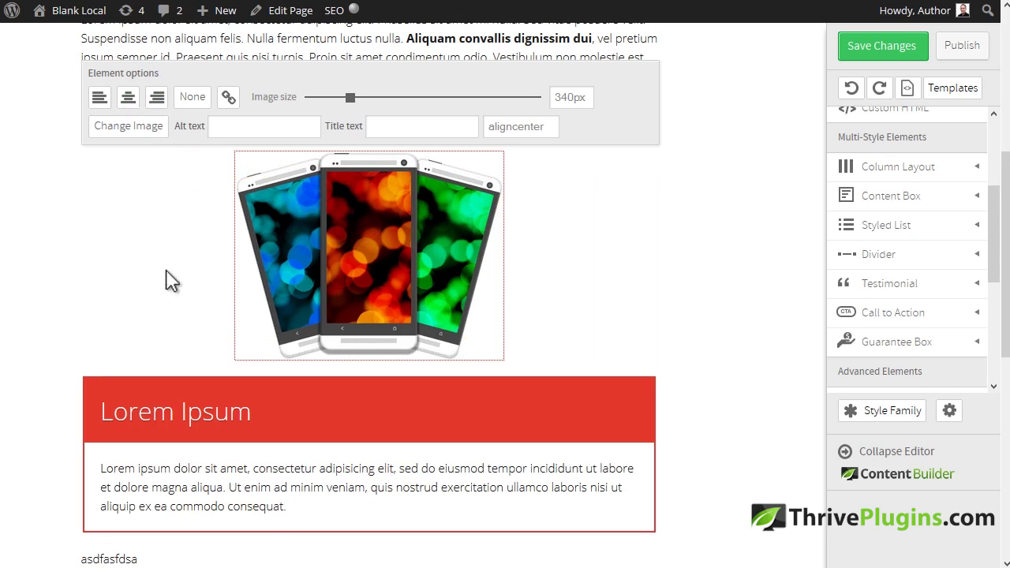
left_click(721, 227)
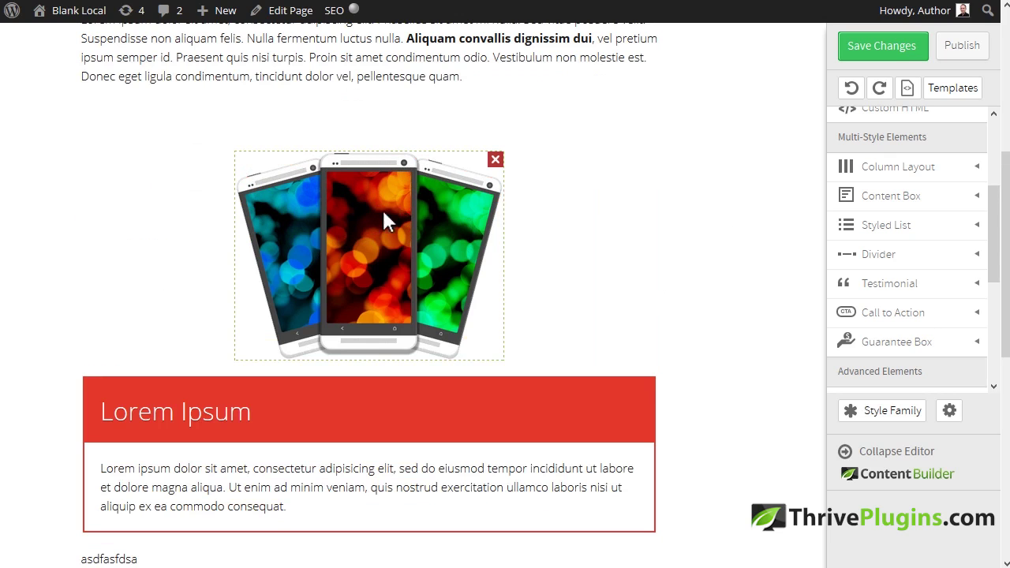
Move the phones image between the "Curabitur sit amet" and "Lorem ipsum" paragraphs.
scroll(454, 165, "up", 3)
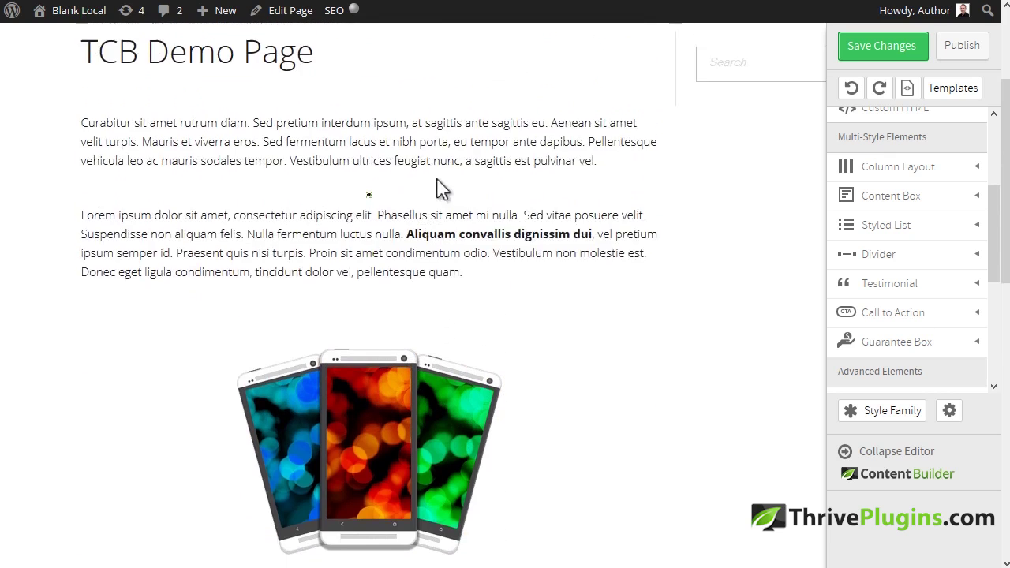
scroll(411, 221, "up", 3)
left_click(367, 365)
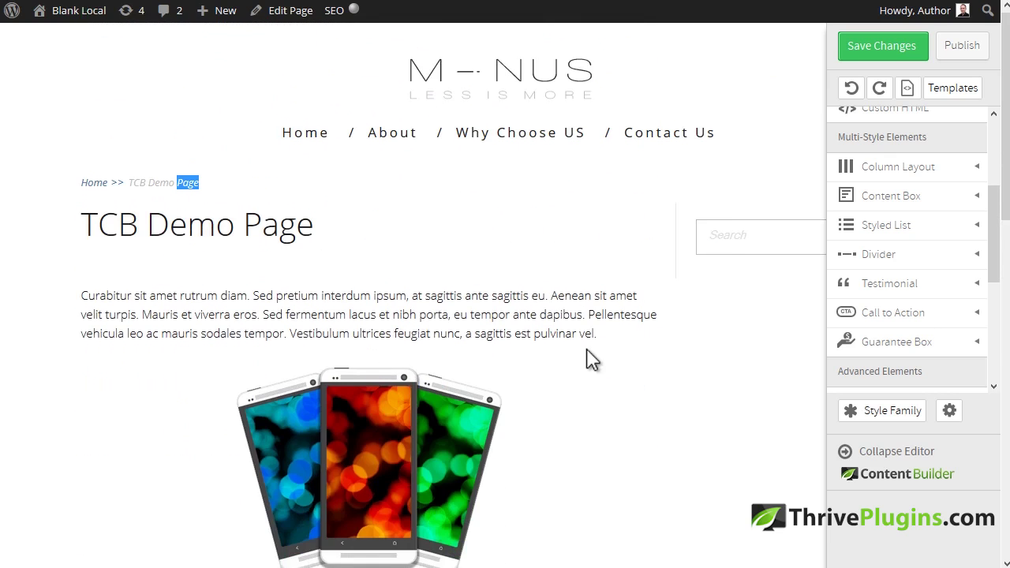
Centre the Add to Cart button after trying right alignment.
scroll(592, 358, "down", 7)
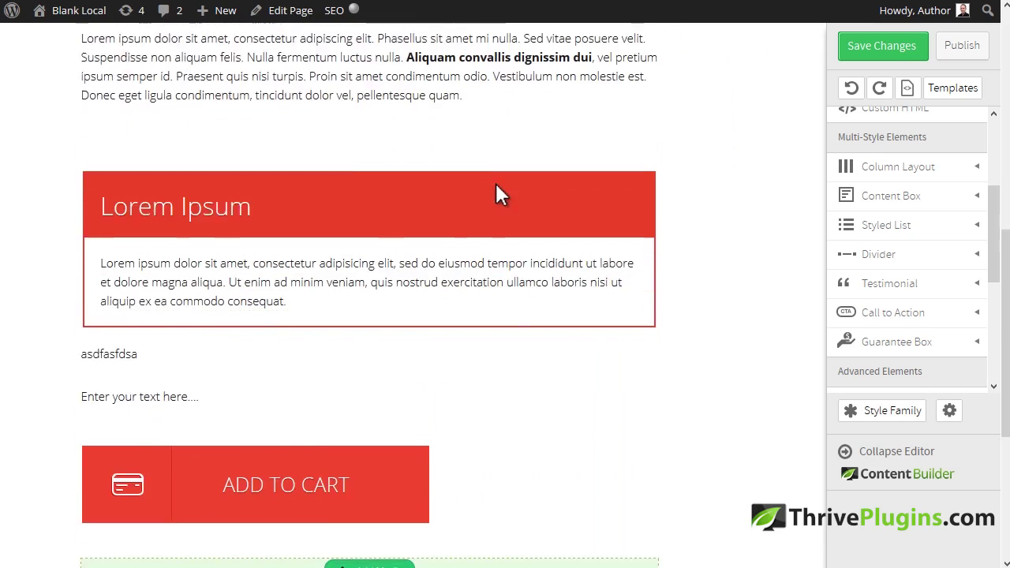
scroll(497, 186, "down", 3)
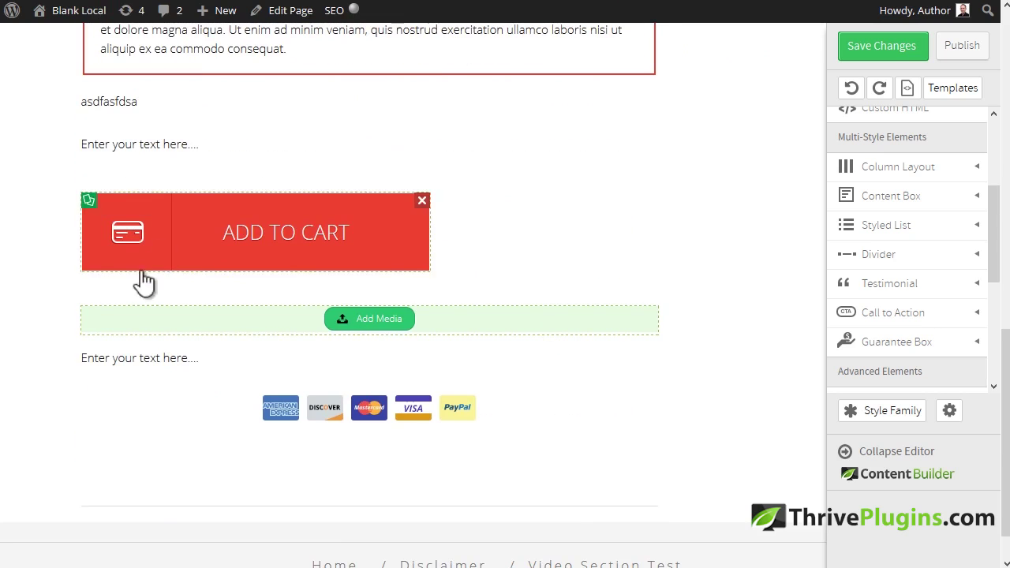
left_click(236, 253)
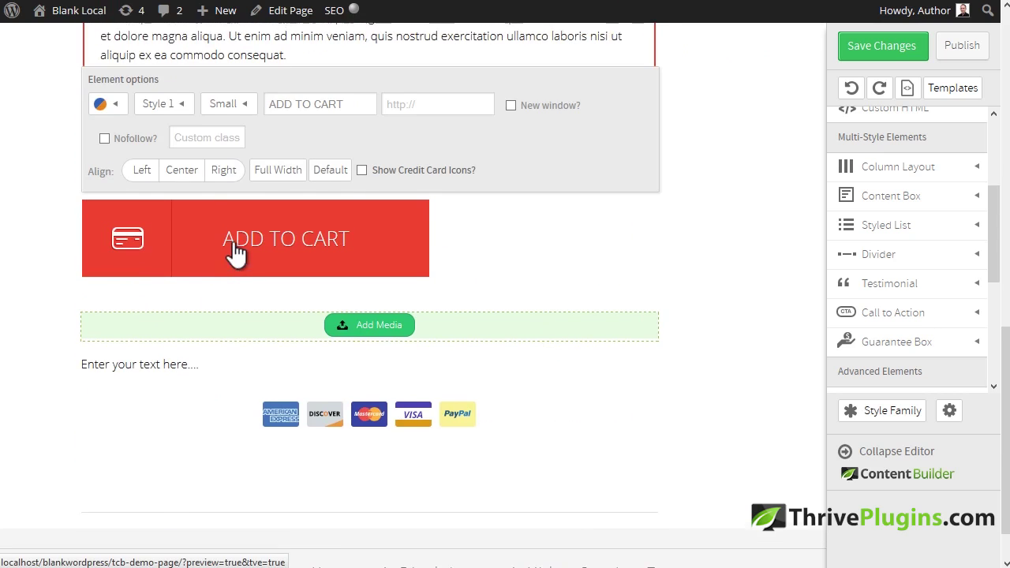
scroll(236, 252, "up", 1)
left_click(224, 254)
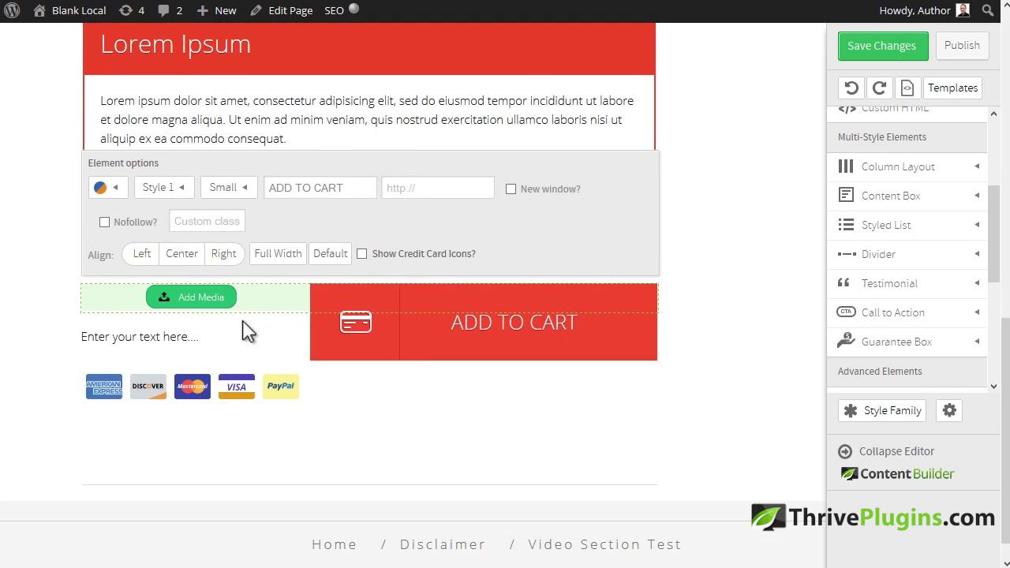
left_click(188, 256)
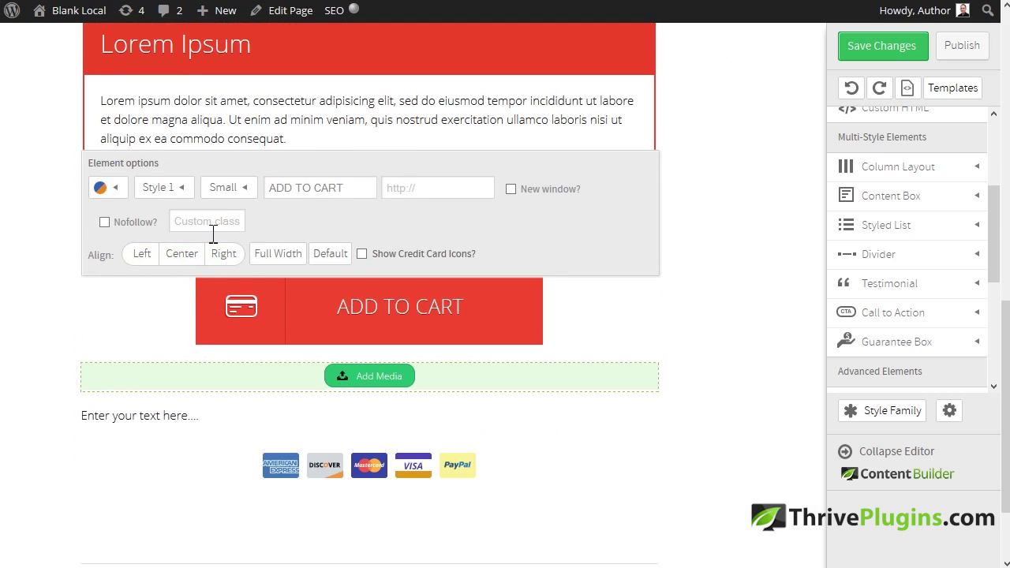
Make the Add to Cart button smaller and apply the turquoise default colour to it.
mouse_move(244, 189)
left_click(249, 103)
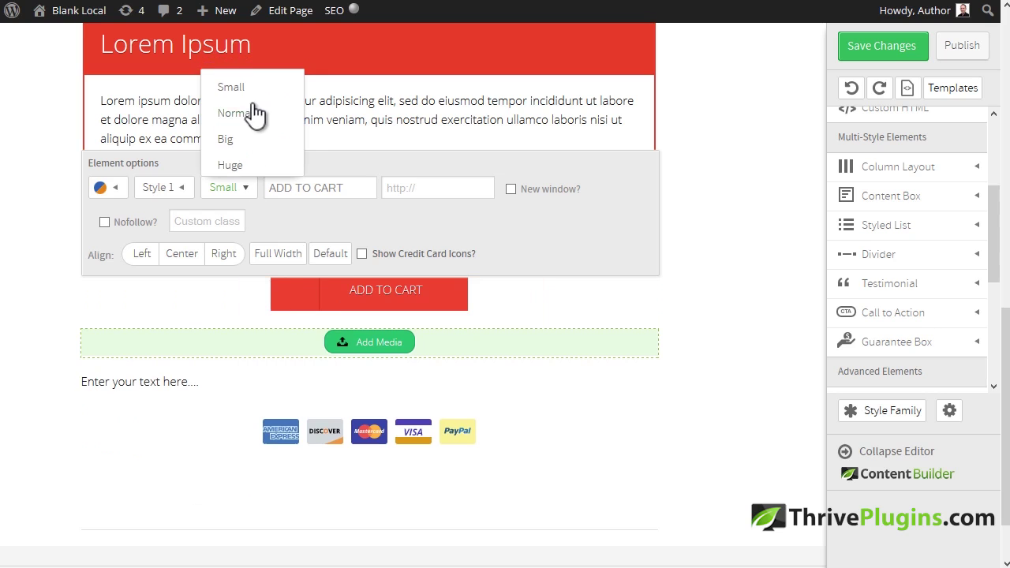
mouse_move(114, 189)
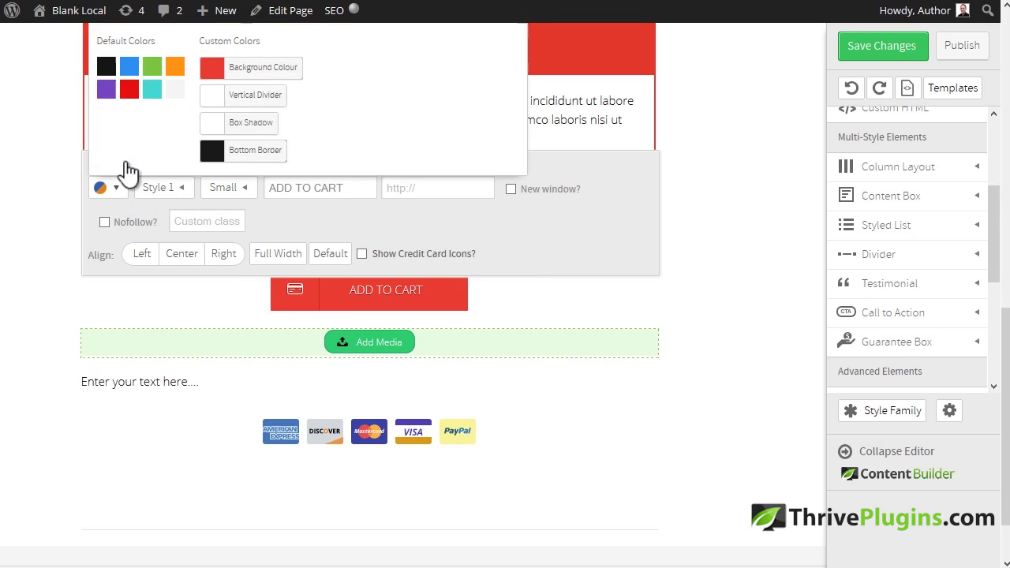
left_click(154, 90)
scroll(509, 347, "up", 2)
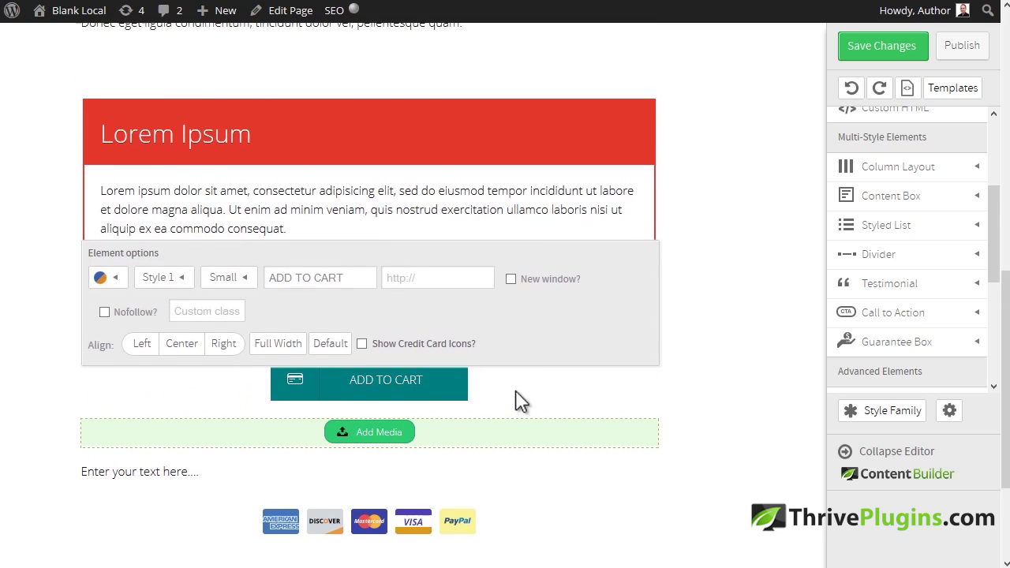
left_click(386, 399)
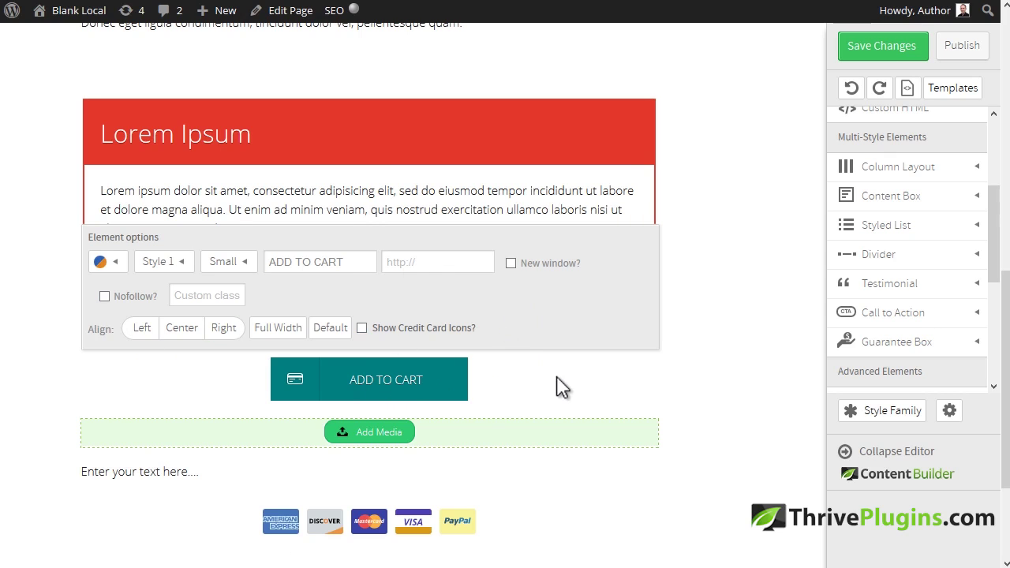
left_click(717, 246)
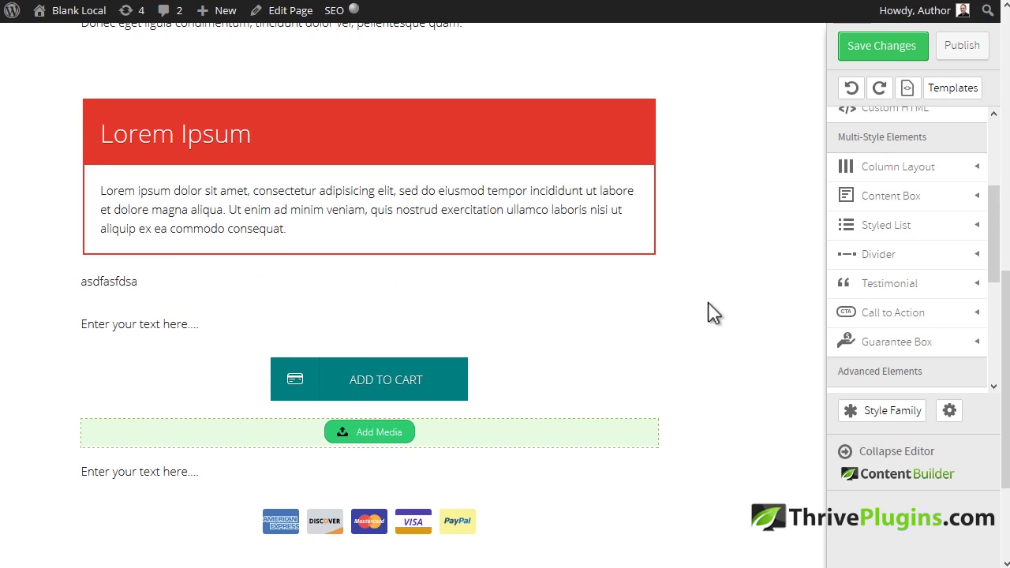
Insert a 1/2 + 1/2 column layout between the "Lorem ipsum" paragraph and the red content box.
scroll(710, 315, "down", 1)
scroll(691, 288, "up", 4)
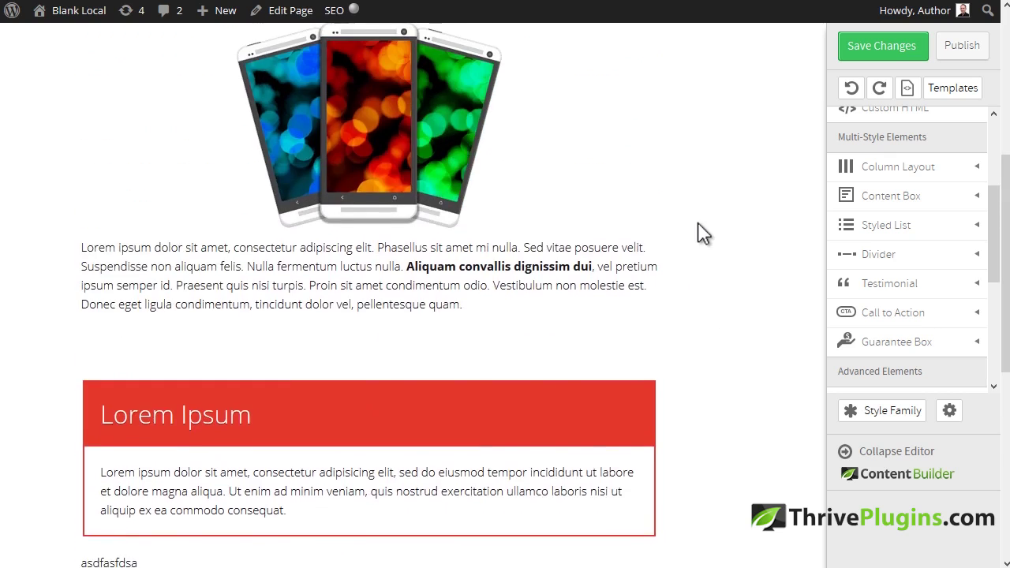
scroll(700, 233, "down", 5)
scroll(699, 232, "up", 2)
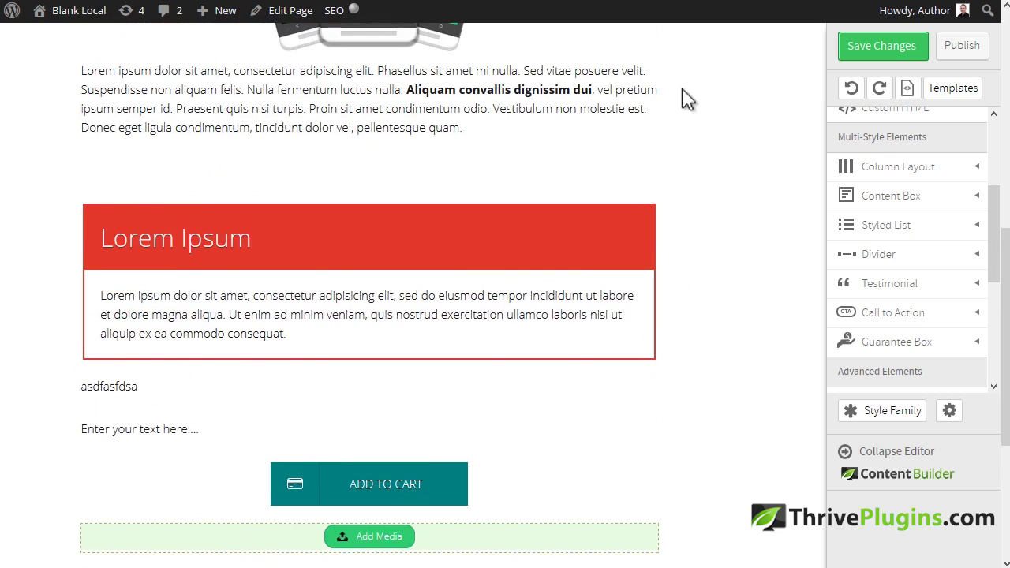
left_click(920, 175)
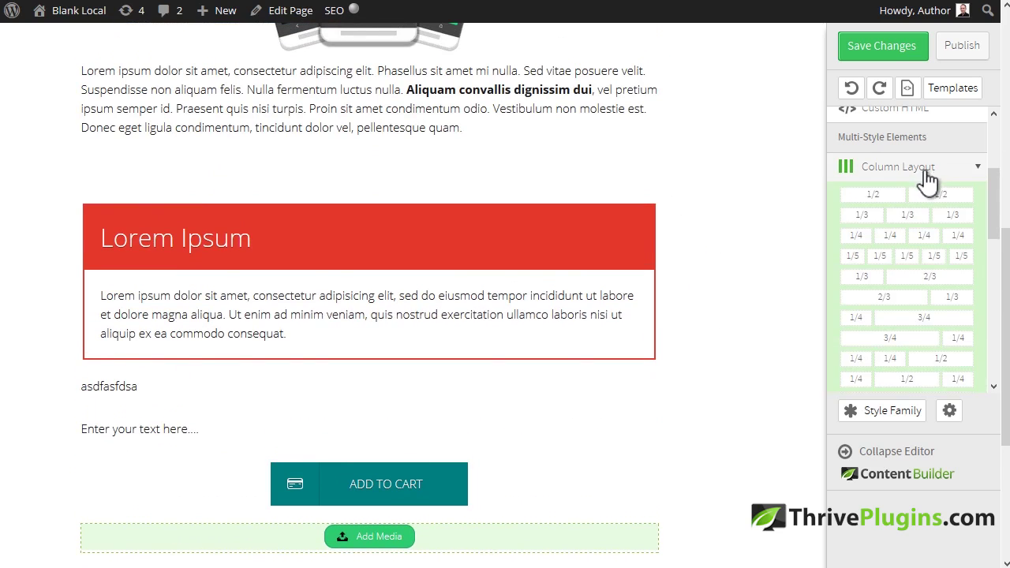
left_click_drag(896, 198, 323, 168)
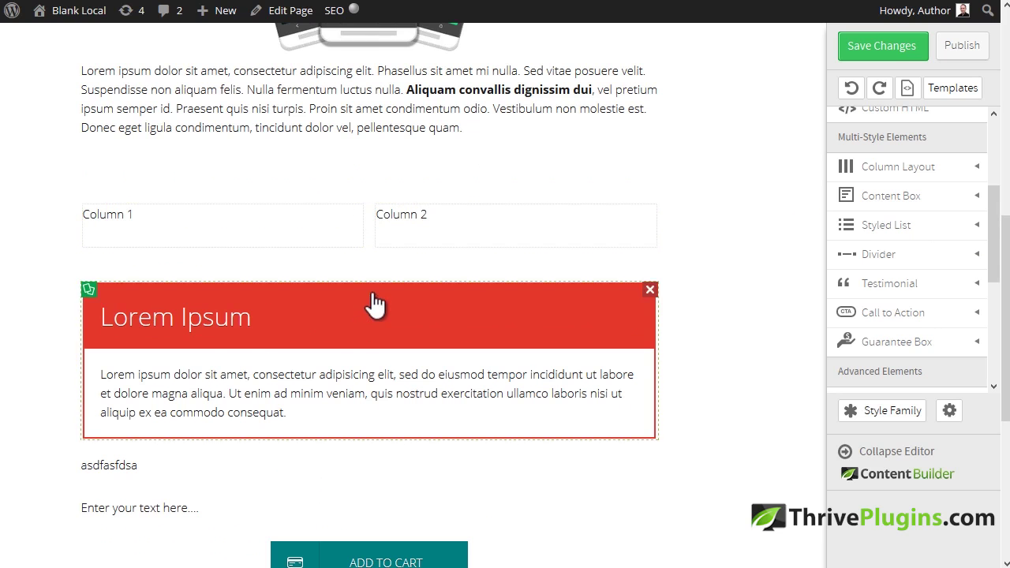
Move the red "Lorem Ipsum" content box into the first column and delete the "Column 1" placeholder text.
left_click_drag(331, 298, 240, 252)
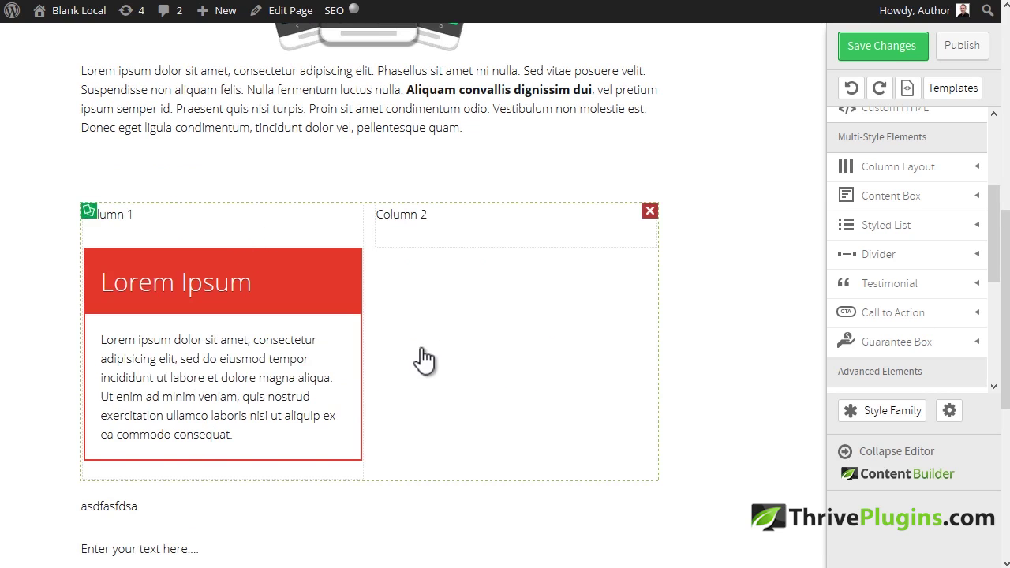
scroll(474, 339, "down", 3)
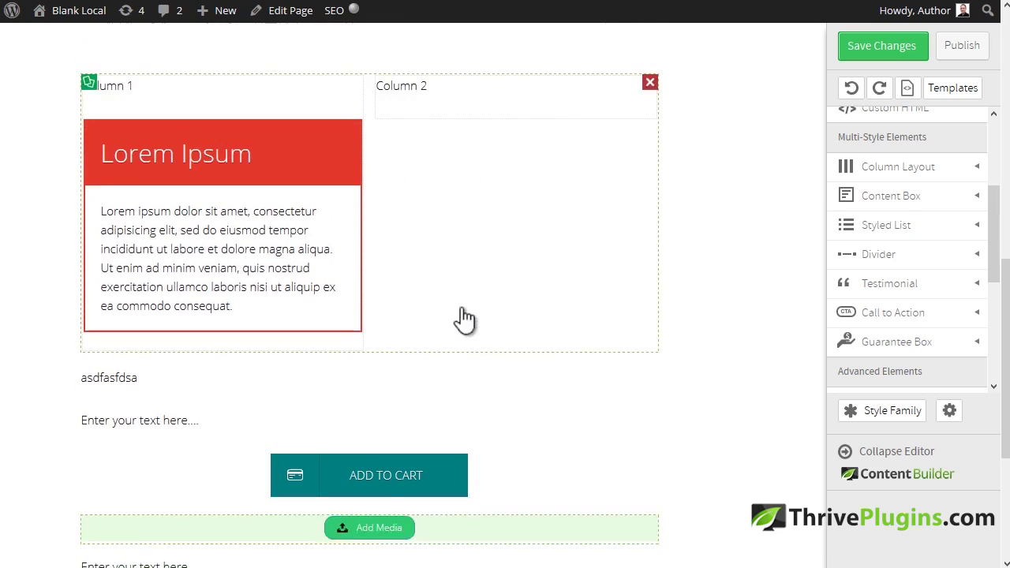
scroll(688, 267, "up", 1)
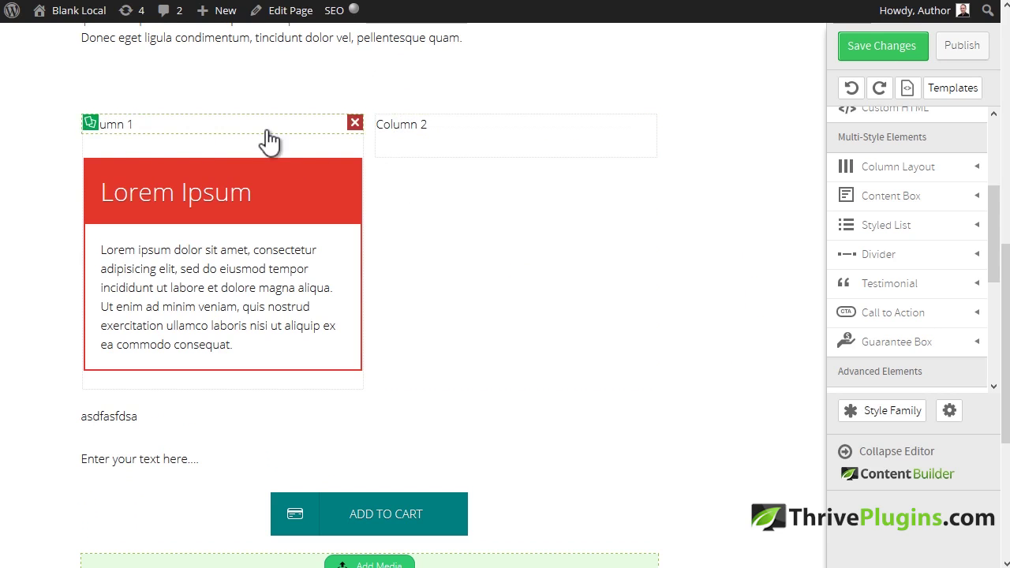
left_click(356, 124)
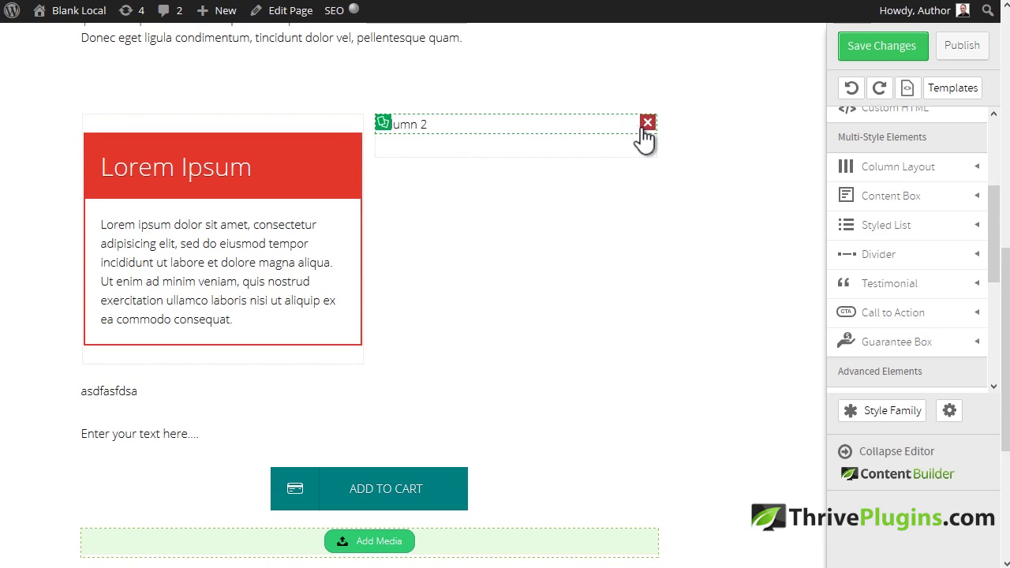
Replace the "Column 2" placeholder text with "Start".
left_click(476, 124)
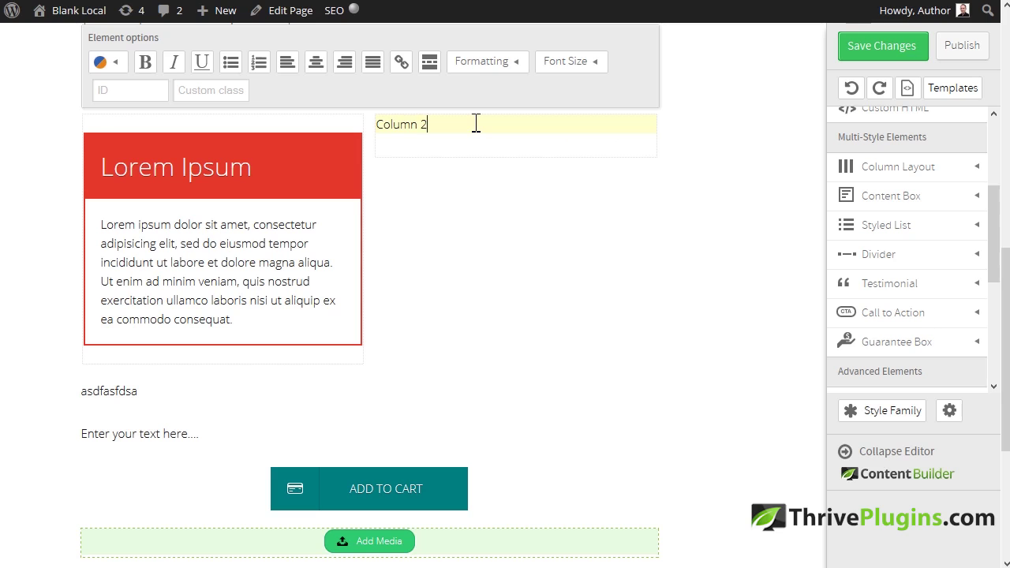
triple_click(476, 124)
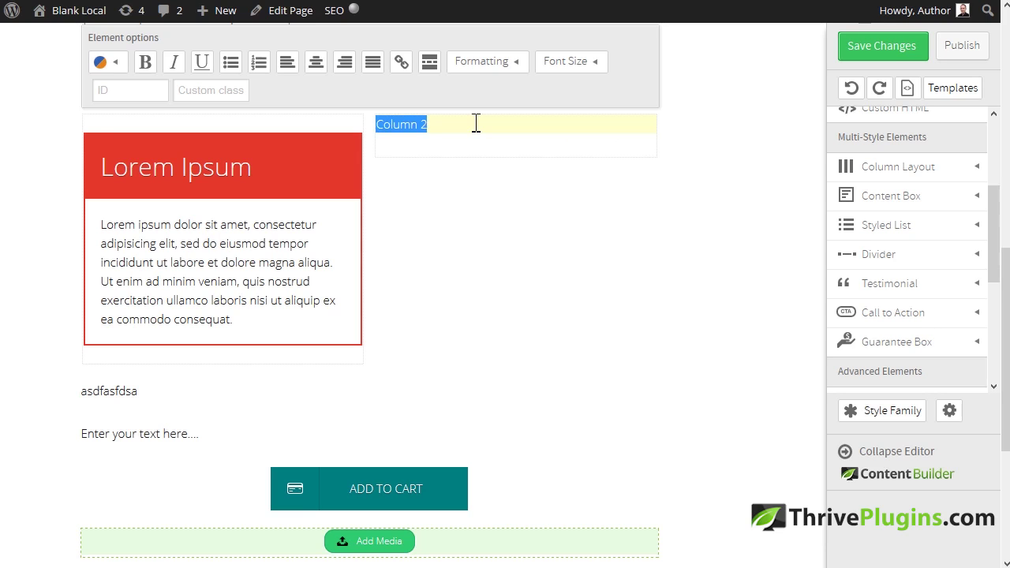
type("Start")
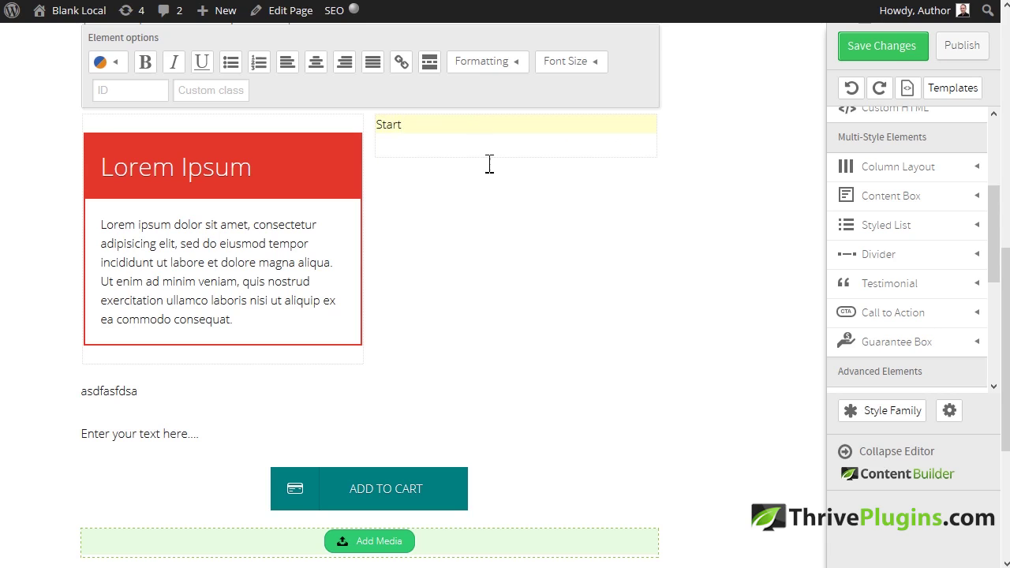
Replace the body text of the red content box with "Start writing" and leave the text element.
left_click(235, 310)
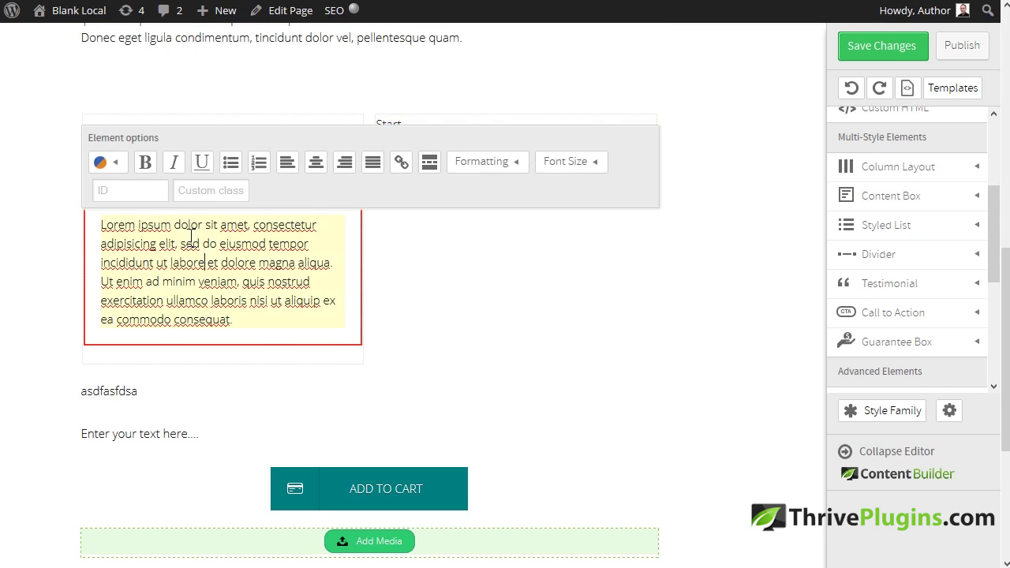
triple_click(235, 281)
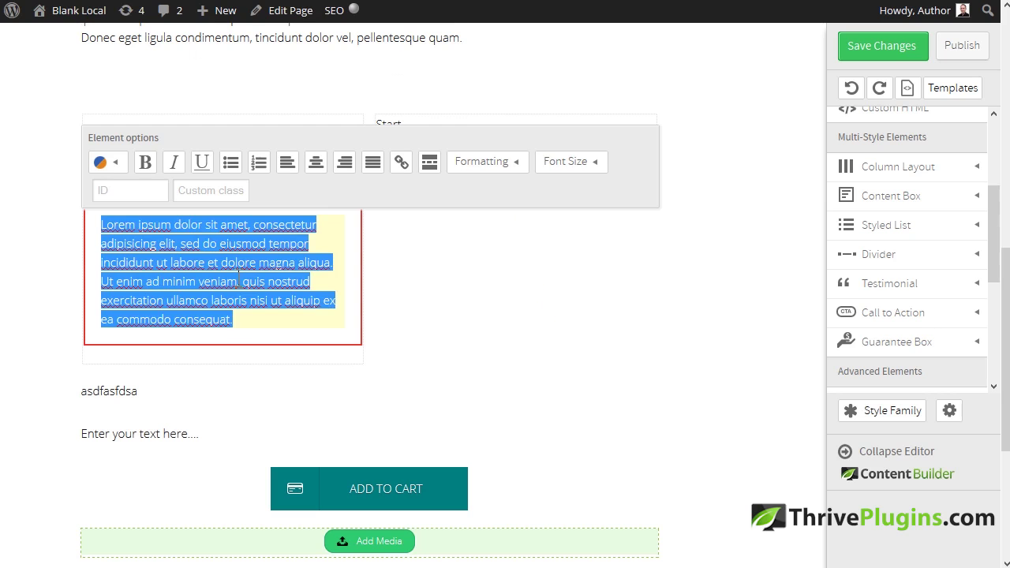
type("Start writing")
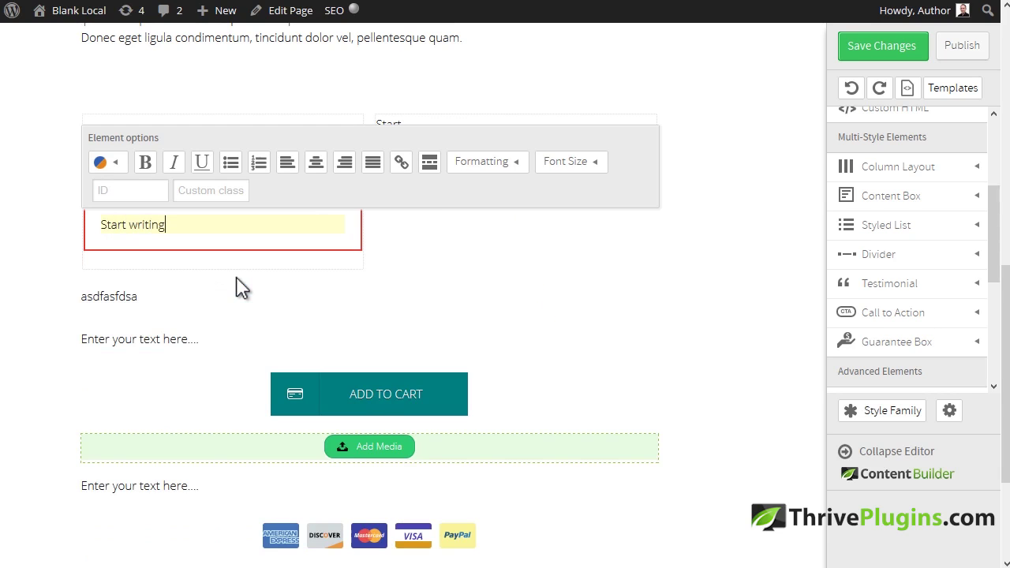
left_click(513, 290)
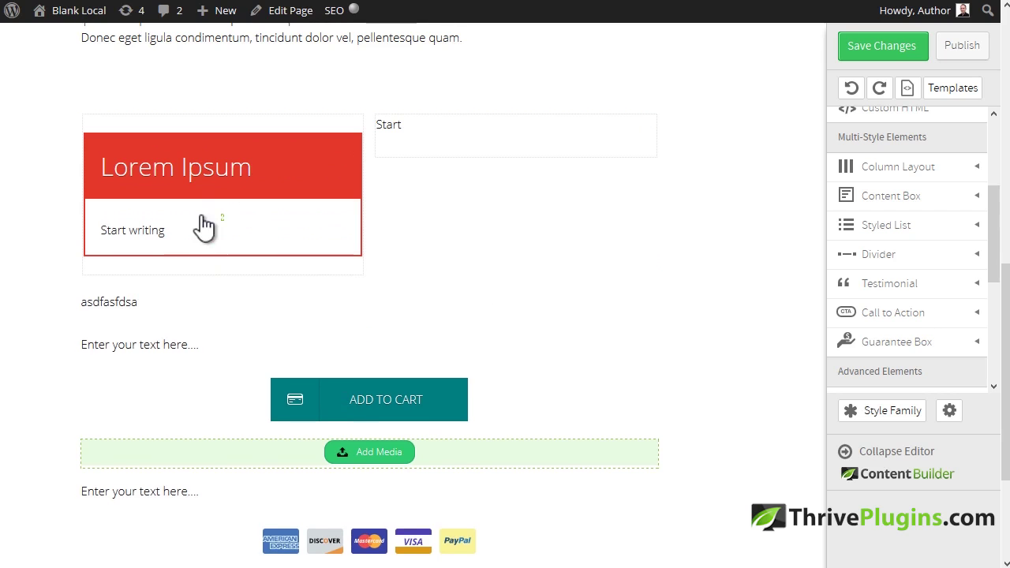
Move the Add to Cart button into the red content box below "Start writing", and open that text for editing.
left_click_drag(195, 243, 203, 266)
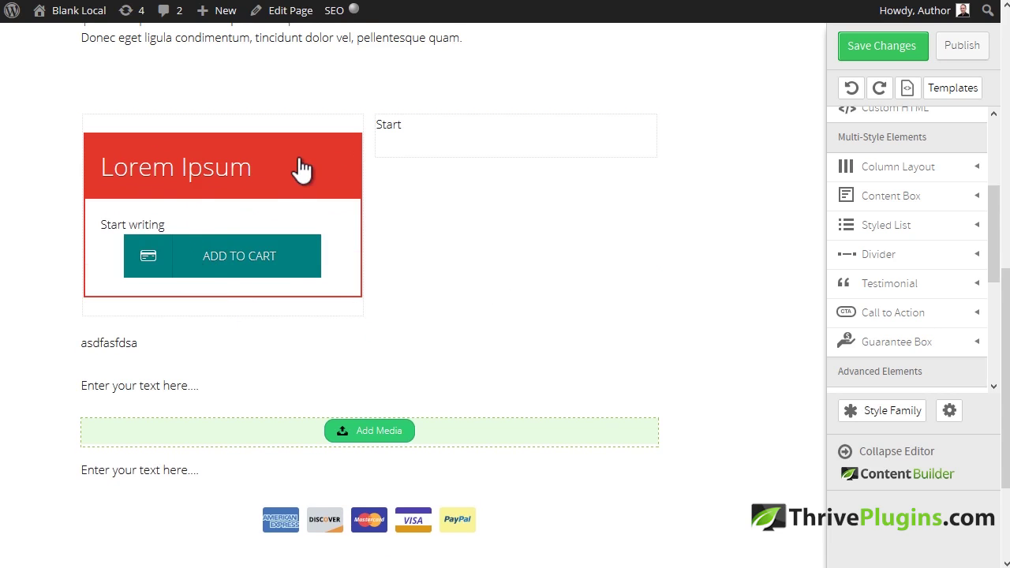
scroll(282, 108, "up", 1)
left_click(182, 241)
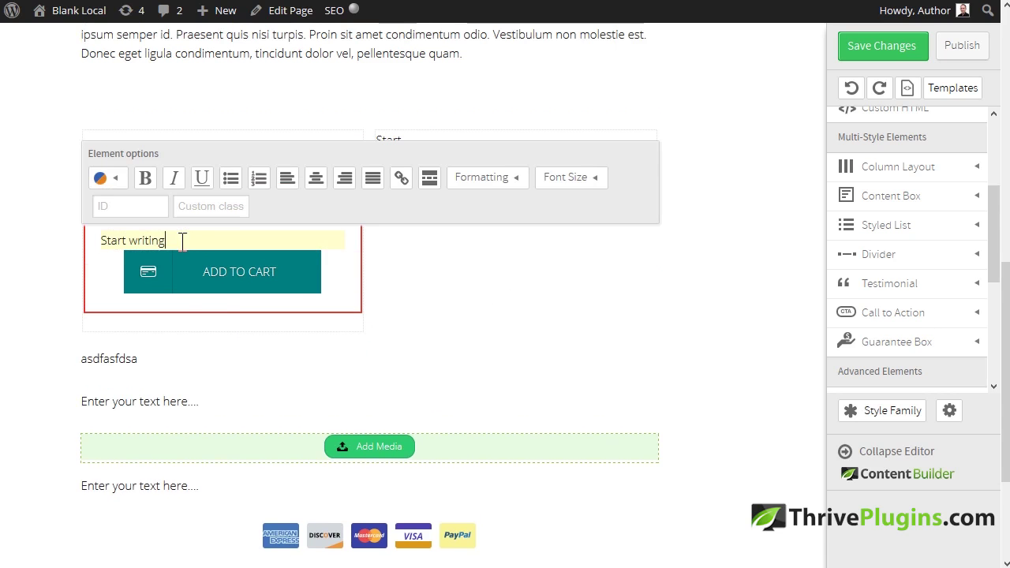
Add an empty line after "Start writing", and place a duplicate of the red content box in the second column below "Start".
key("Return")
left_click(23, 293)
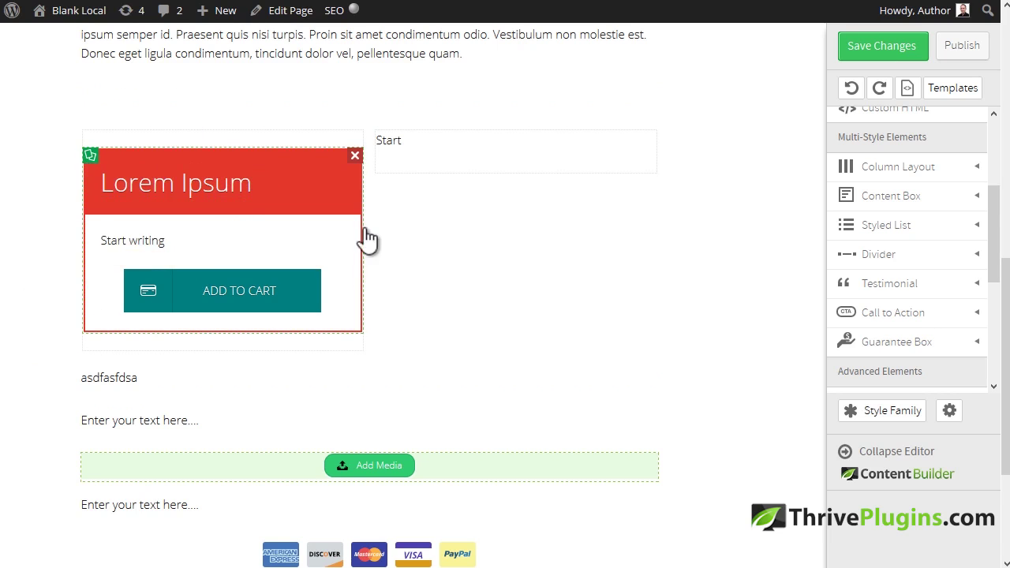
left_click(90, 158)
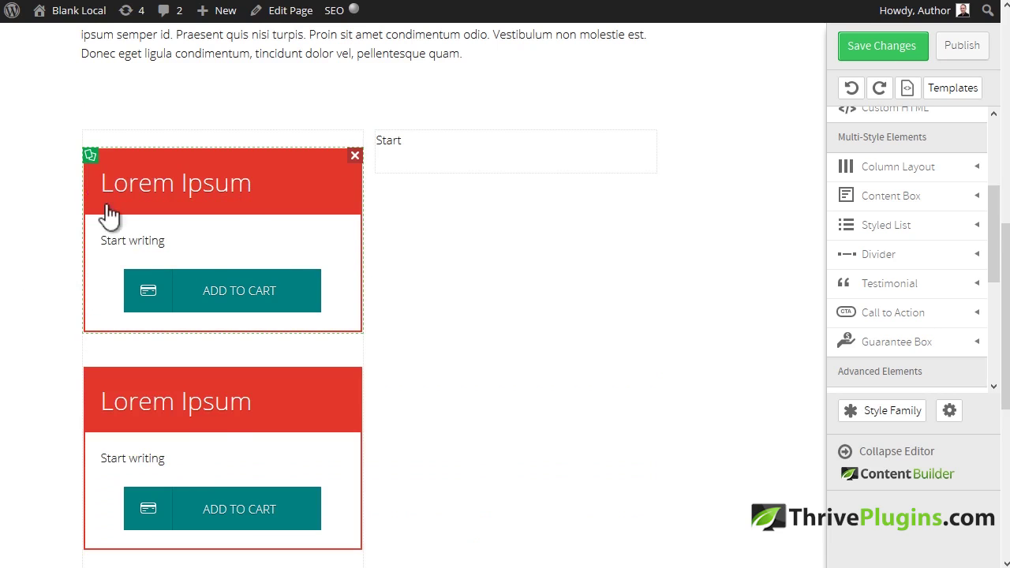
left_click_drag(193, 371, 452, 194)
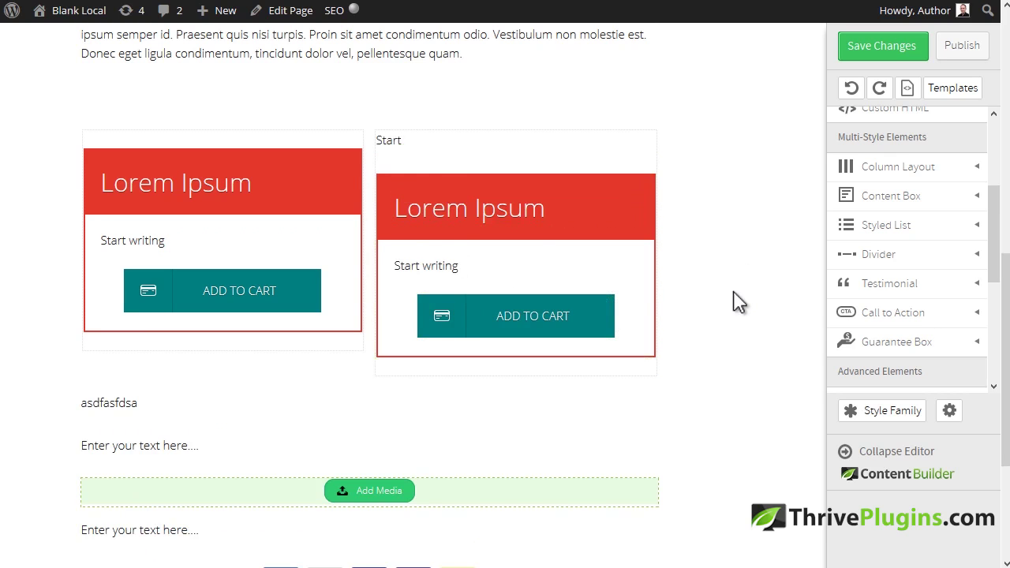
scroll(738, 303, "down", 2)
scroll(730, 295, "up", 8)
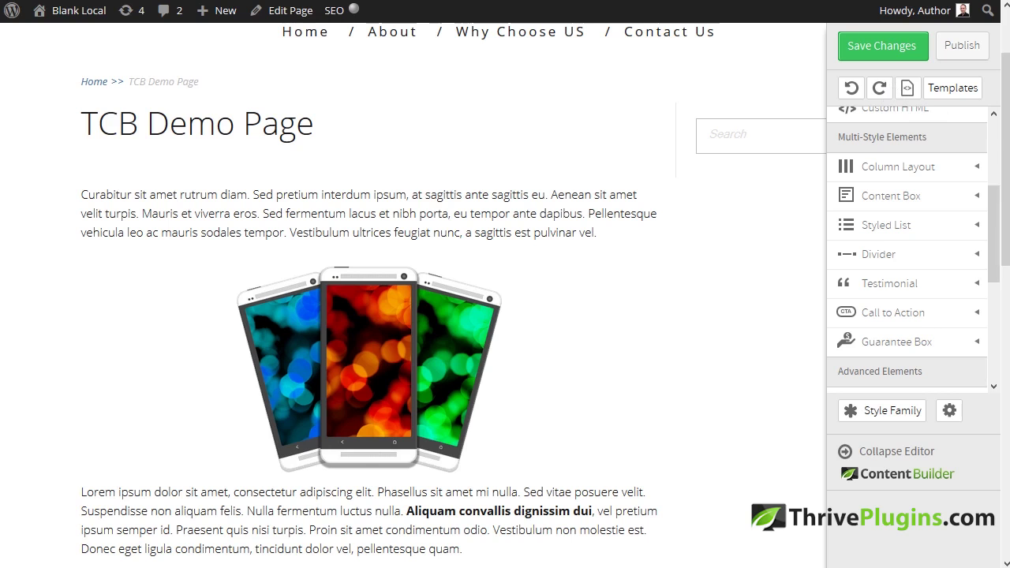
scroll(699, 194, "down", 7)
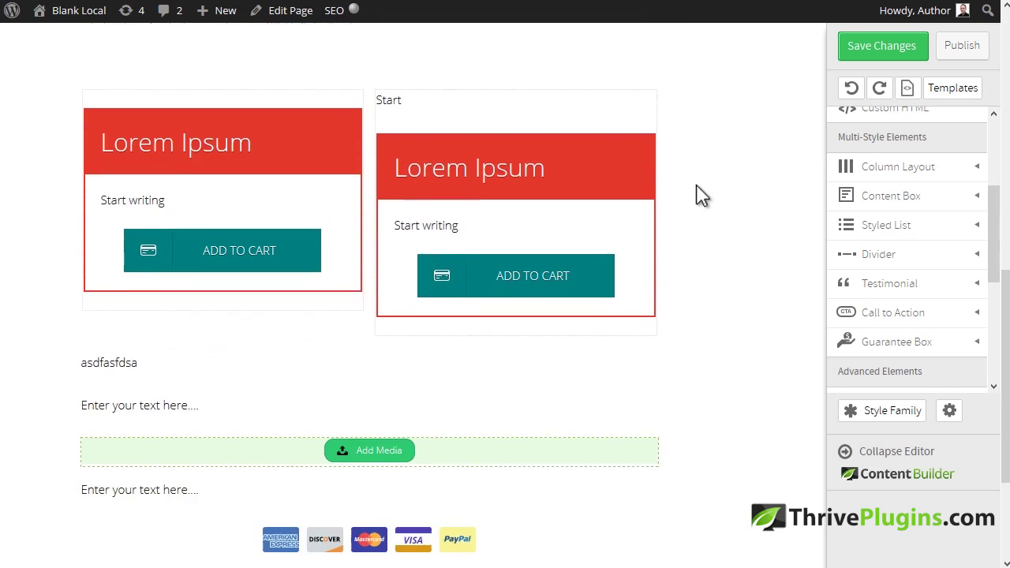
scroll(699, 190, "up", 3)
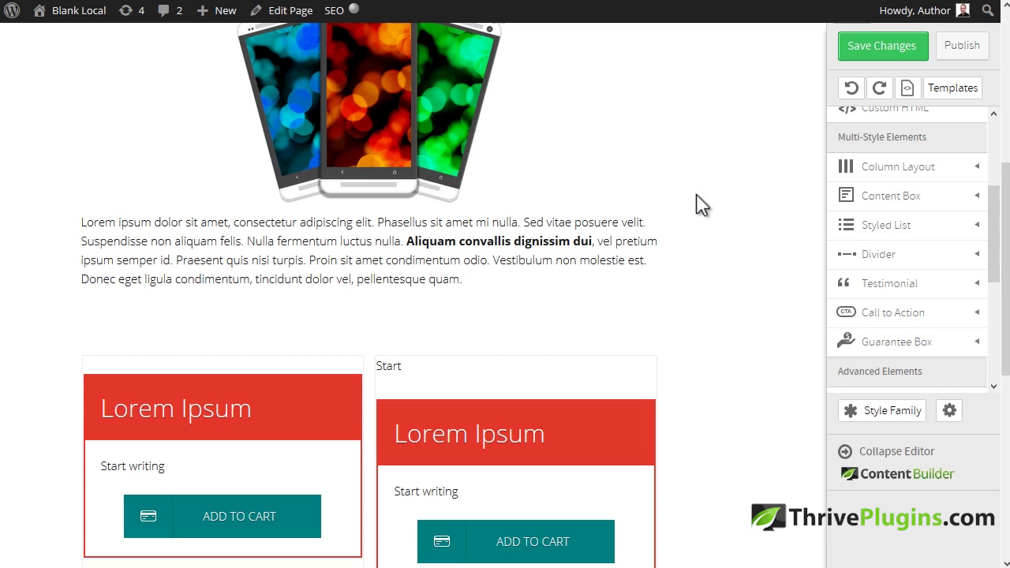
scroll(701, 189, "down", 4)
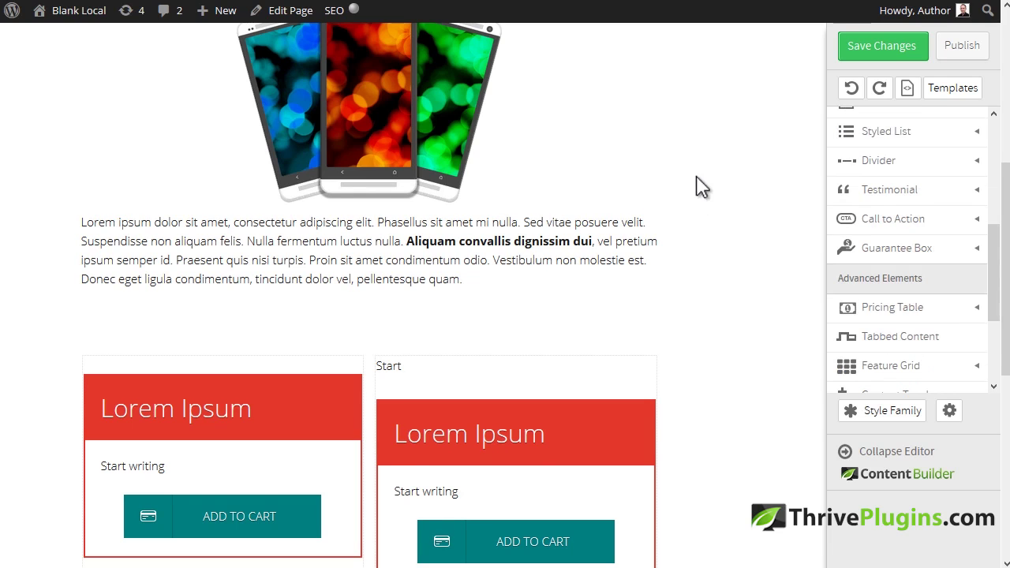
scroll(694, 113, "up", 2)
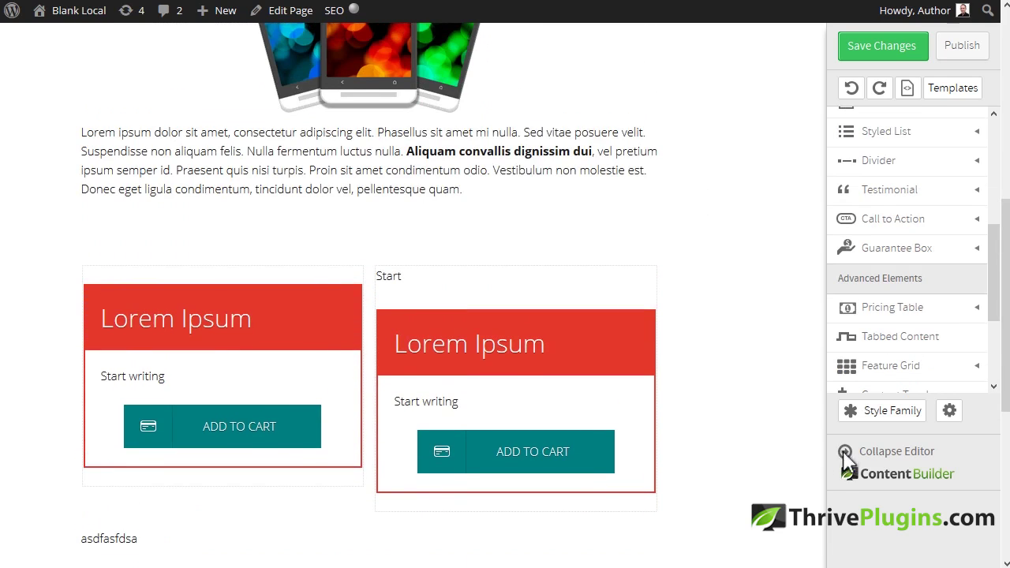
Collapse the editor sidebar to its compact form, look through its element icons, and expand it again.
left_click(845, 452)
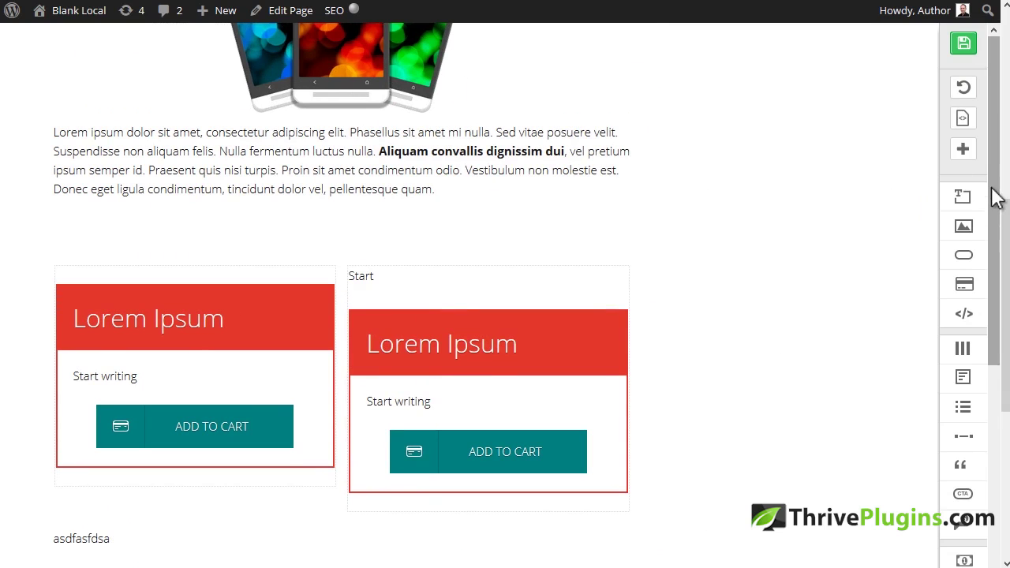
left_click_drag(988, 162, 985, 421)
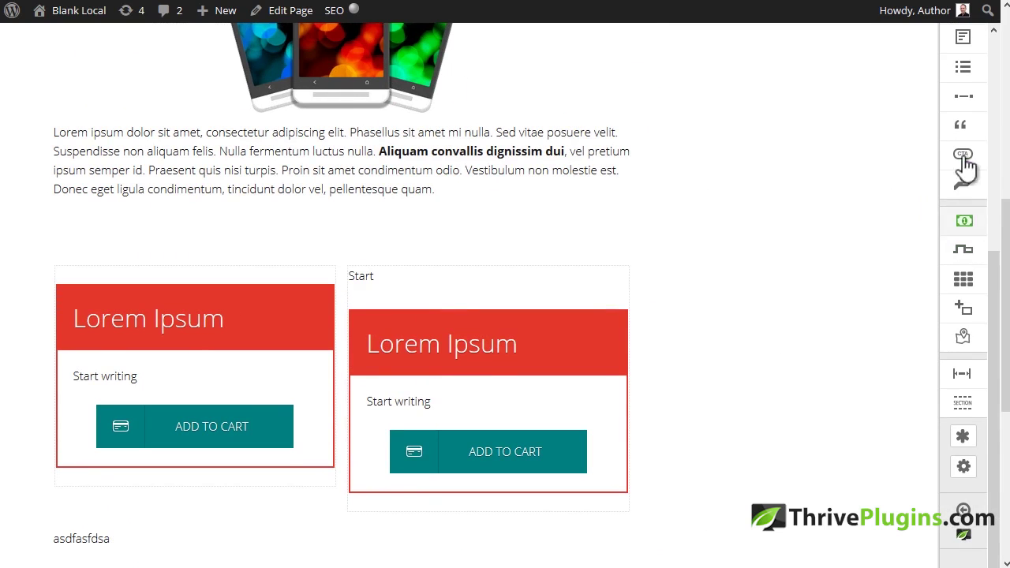
left_click(964, 527)
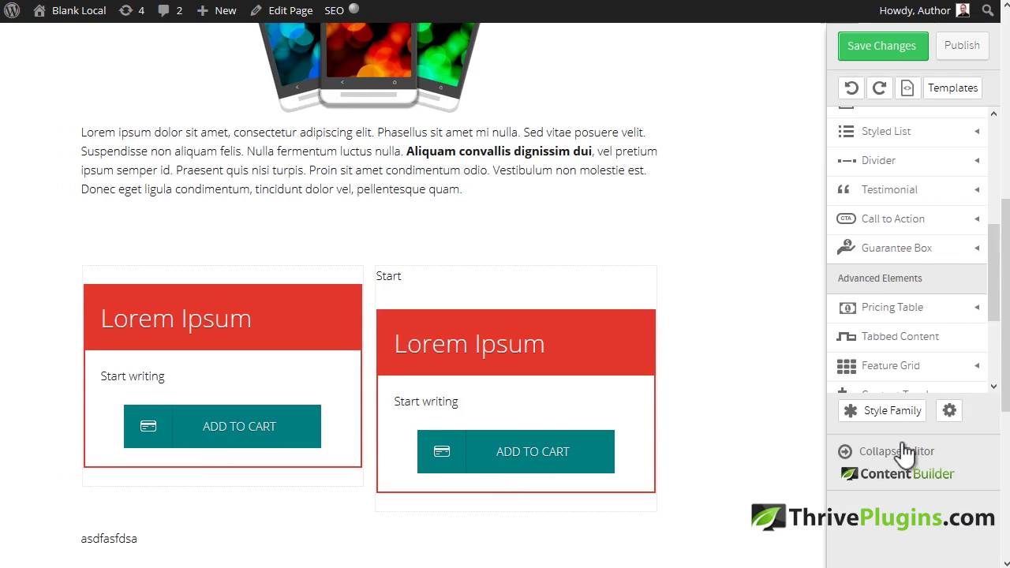
left_click(852, 459)
left_click(966, 533)
Try the Minimal and Classy style families on the page and check how the content looks.
left_click(858, 412)
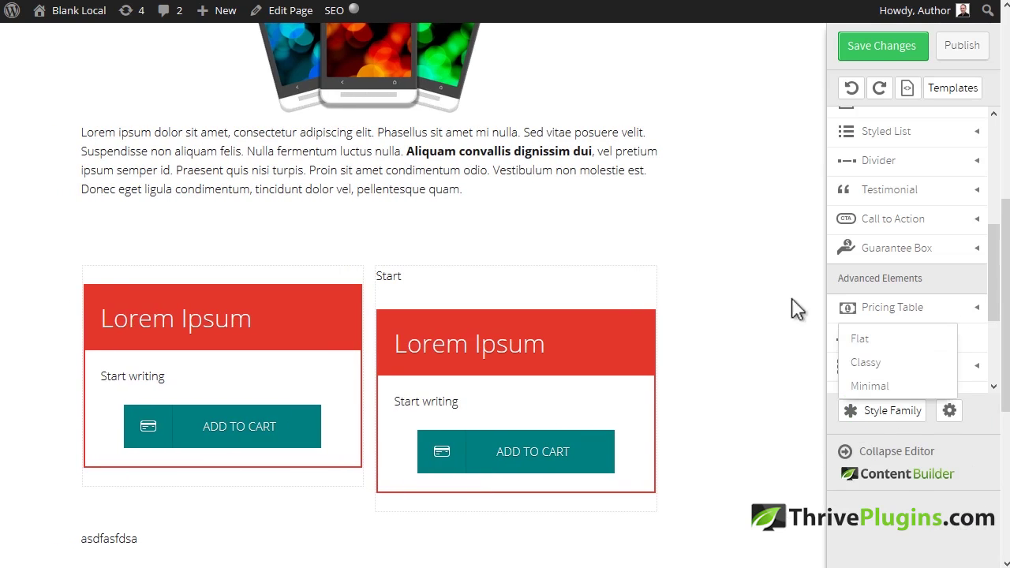
left_click(870, 385)
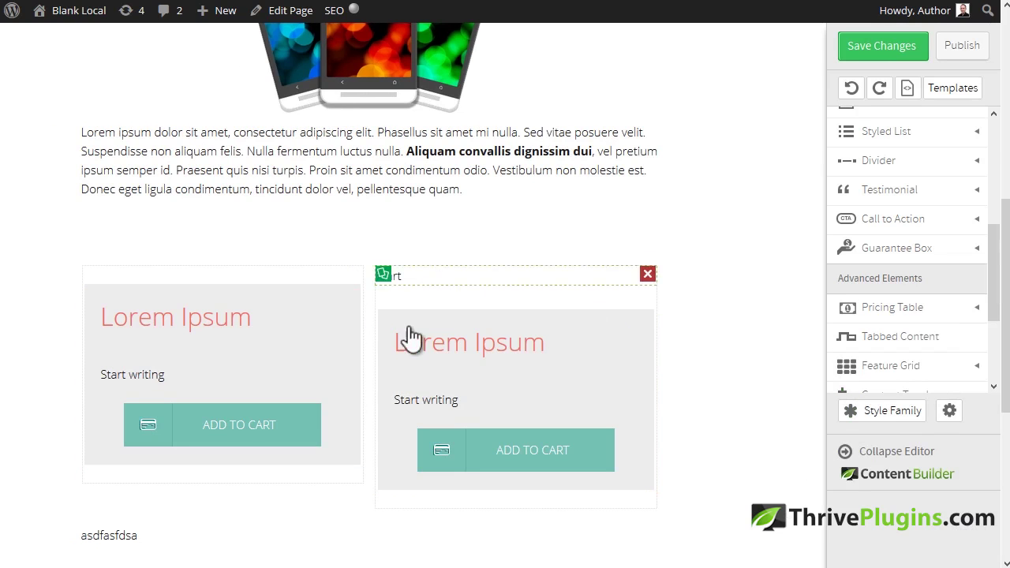
left_click(871, 411)
left_click(867, 364)
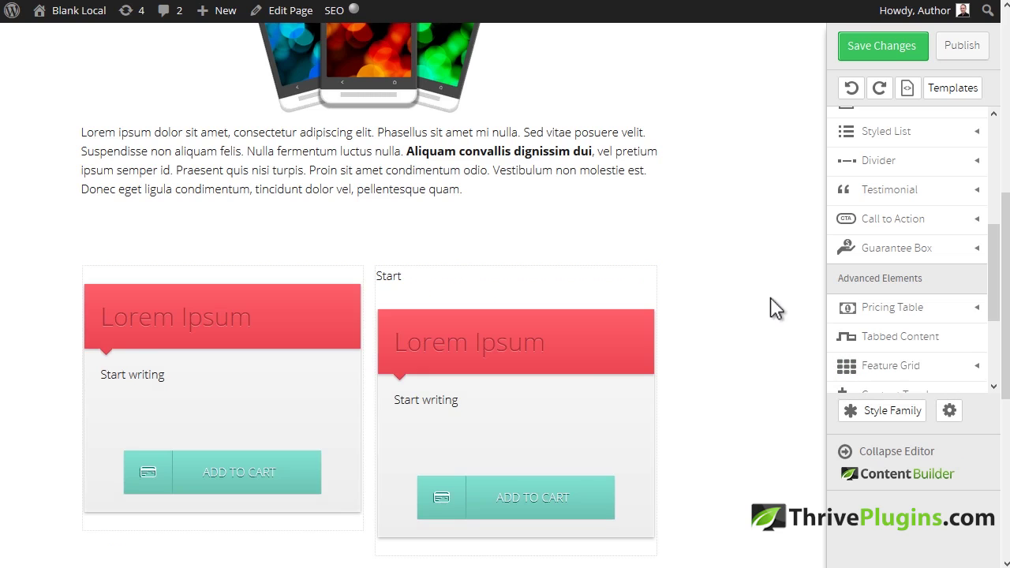
scroll(234, 323, "down", 3)
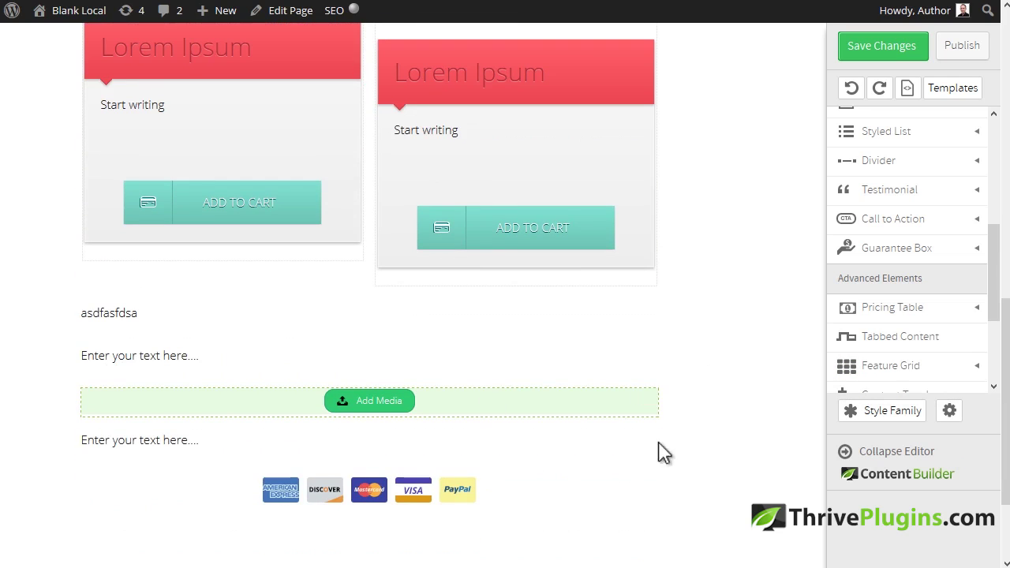
Set the page's style family to Minimal.
scroll(663, 449, "up", 2)
left_click(890, 412)
left_click(870, 388)
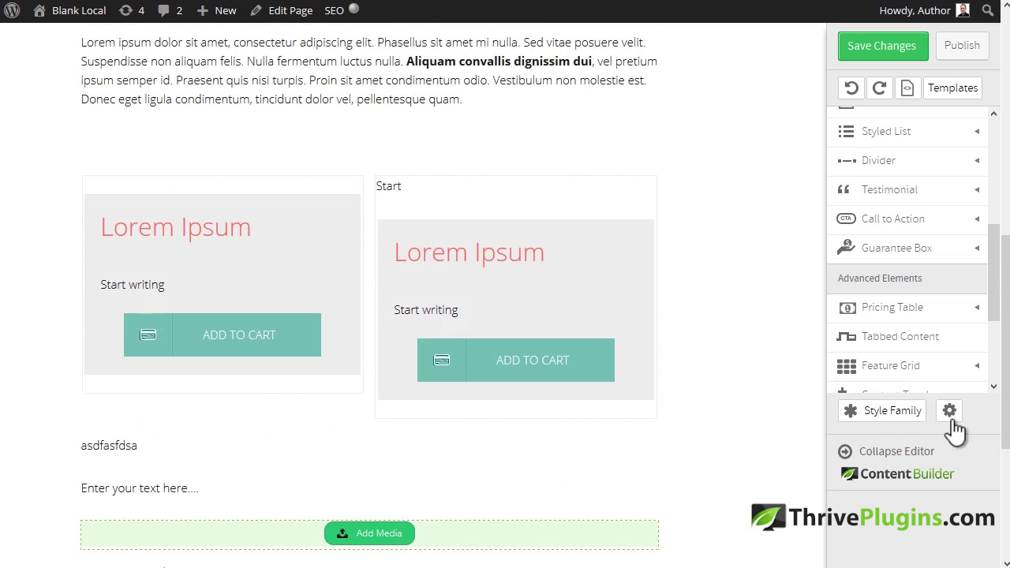
Look at the editor settings for switching its side and changing its color.
left_click(950, 412)
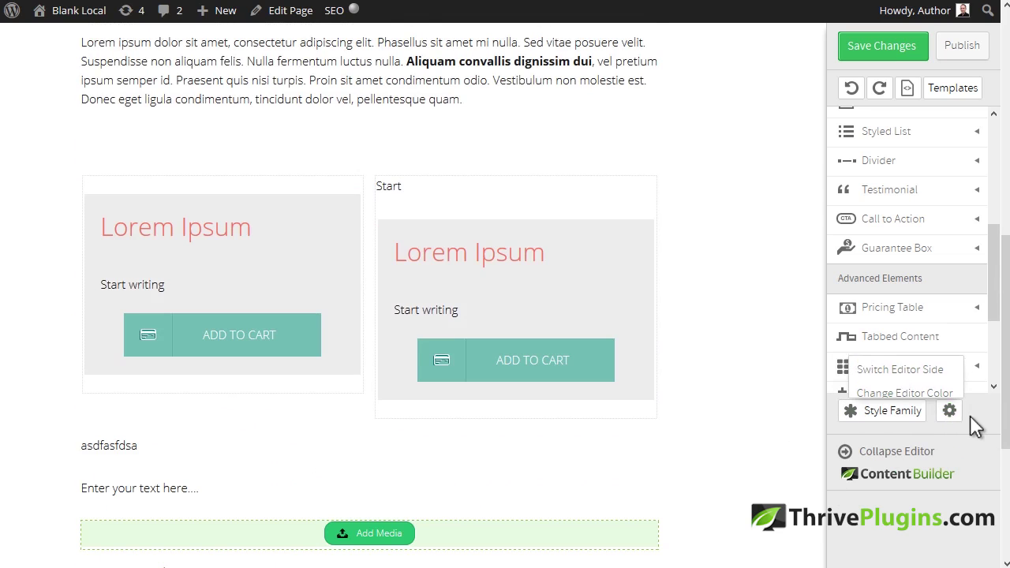
scroll(760, 311, "up", 4)
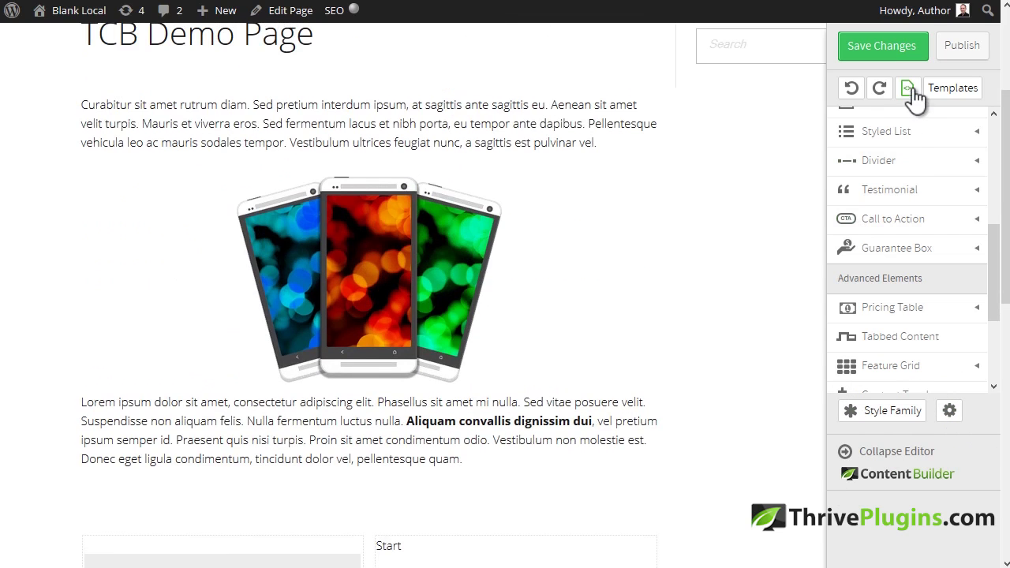
Look through the page's full HTML source down to the end, and close it without saving.
left_click(907, 88)
left_click_drag(737, 213, 737, 237)
left_click(738, 127)
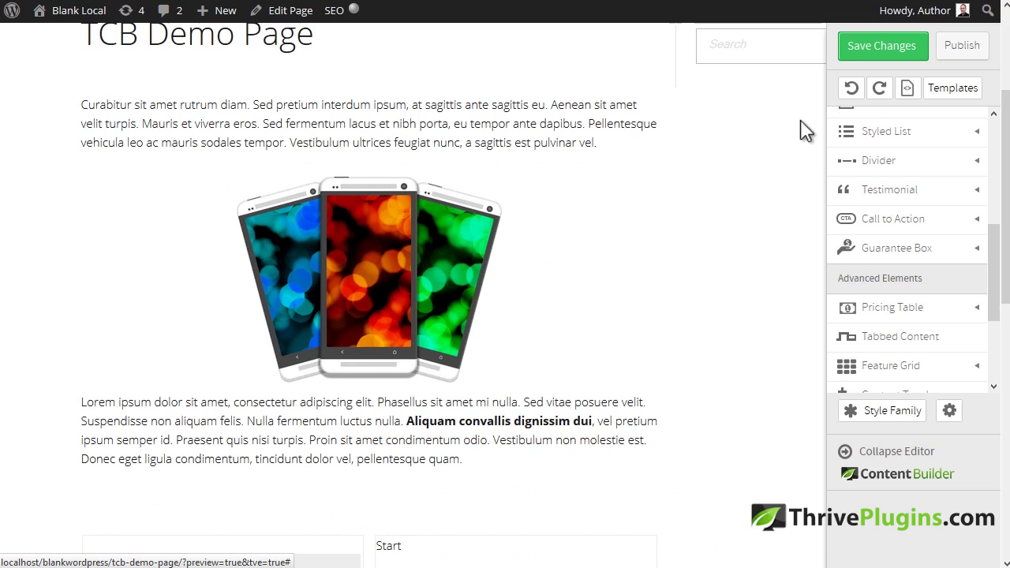
left_click(909, 90)
left_click_drag(733, 231, 740, 381)
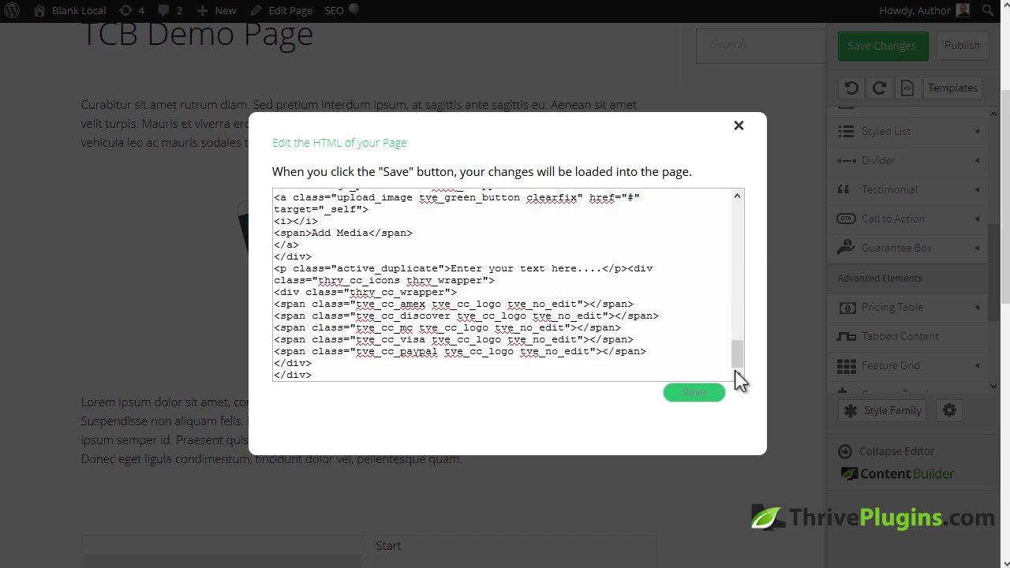
left_click_drag(1000, 260, 1002, 207)
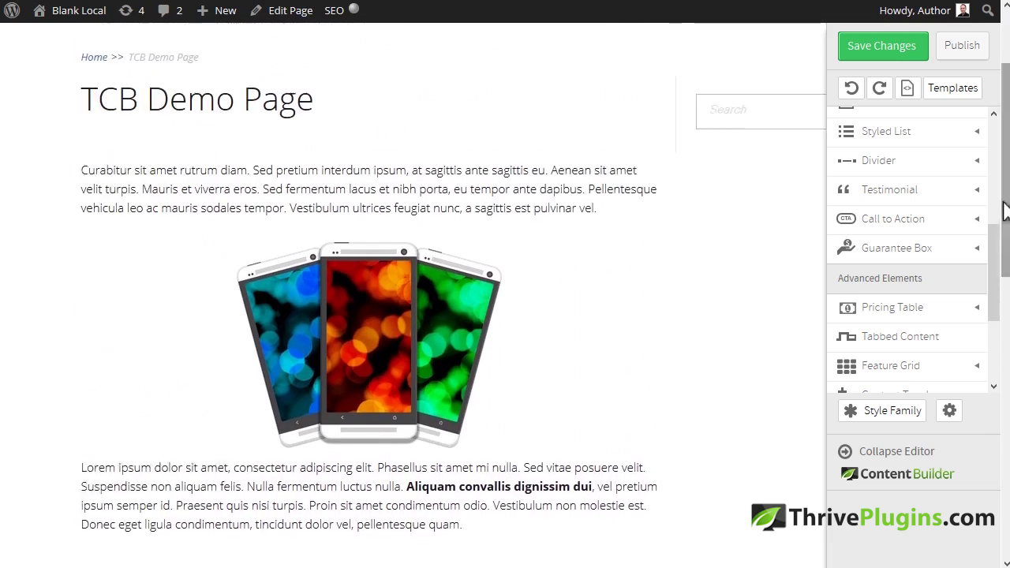